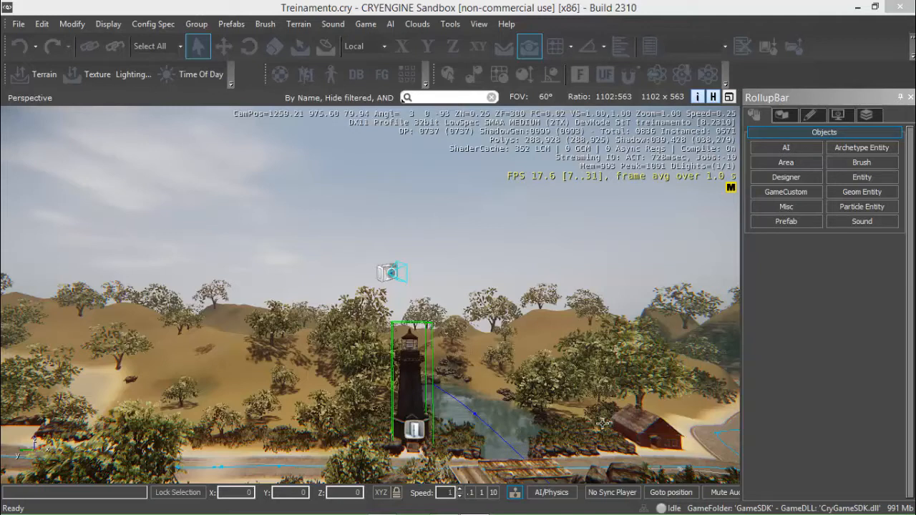
# Open Track View and load the PasseioCamera sequence.
pyautogui.moveTo(511, 298); pyautogui.dragTo(509, 315, button='right')
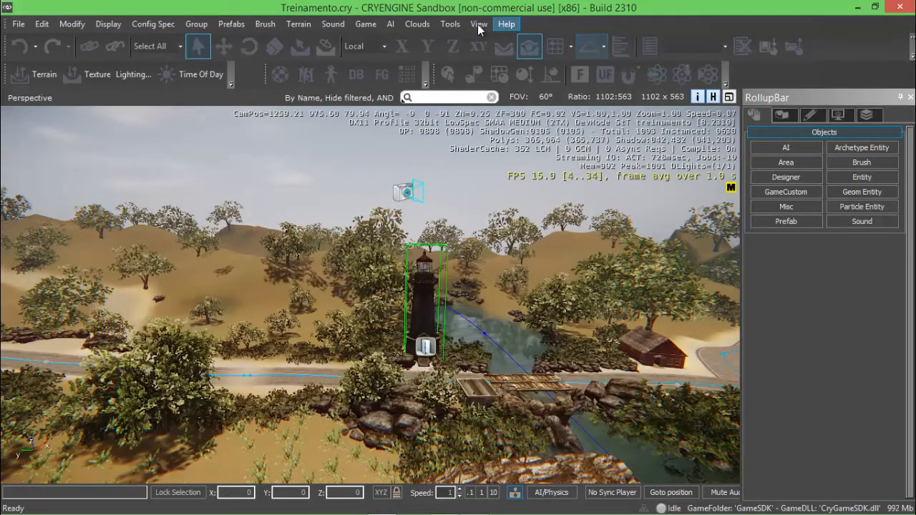
pyautogui.click(478, 24)
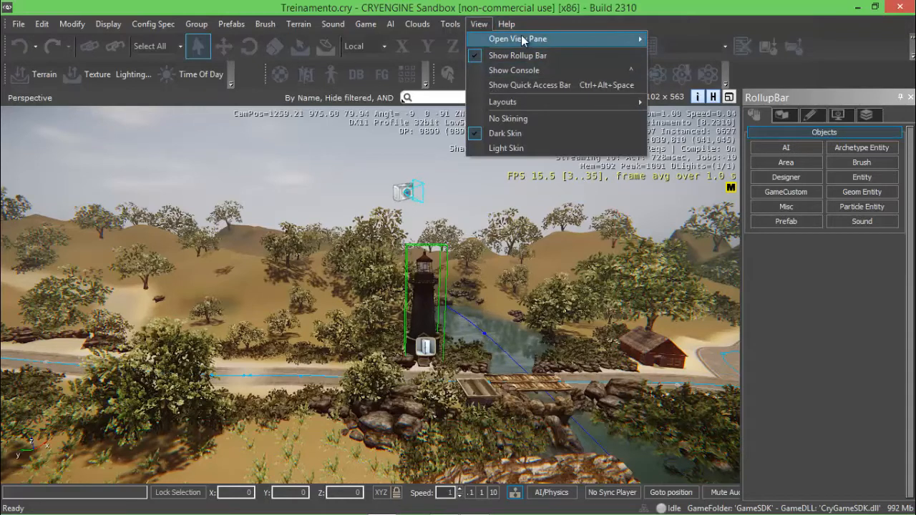
pyautogui.moveTo(522, 38)
pyautogui.moveTo(723, 508)
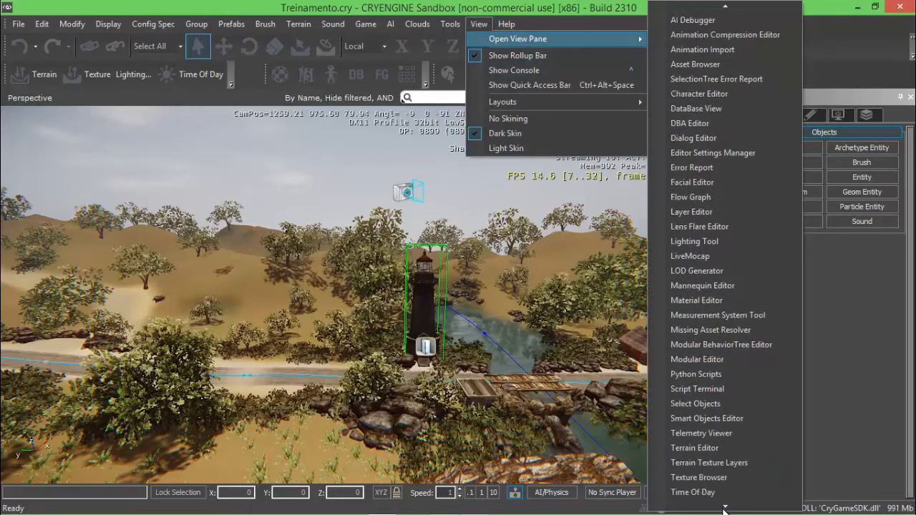
pyautogui.click(698, 460)
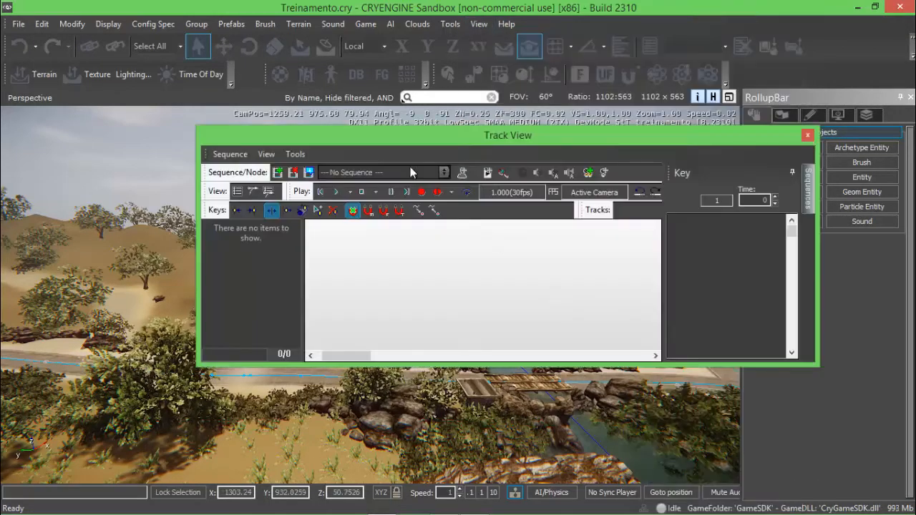
pyautogui.click(382, 171)
pyautogui.click(342, 192)
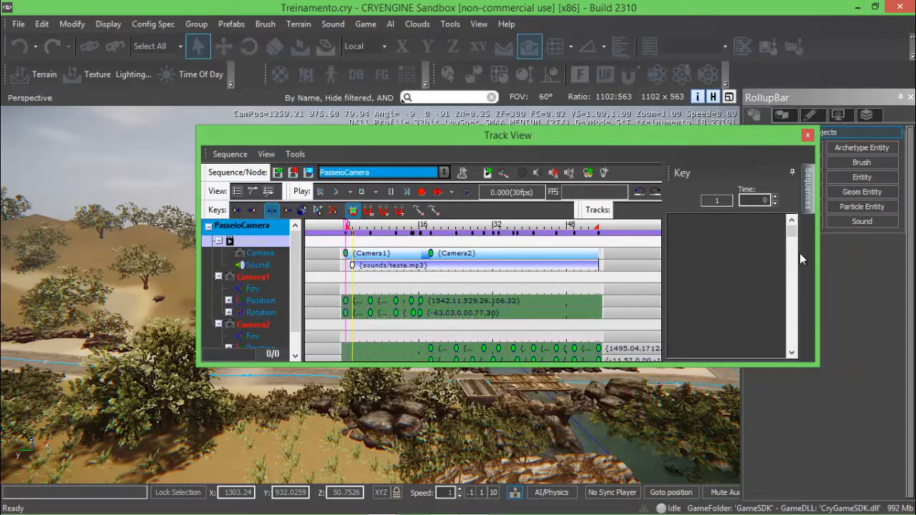
# Inspect the PasseioCamera sequence properties, checking the end time and Move/Scale Keys option, and leave without applying changes.
pyautogui.click(308, 173)
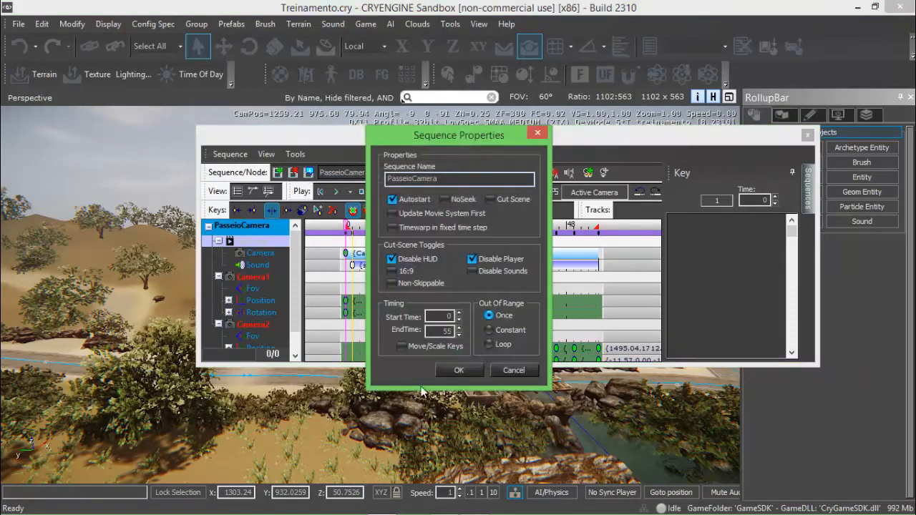
pyautogui.moveTo(440, 332); pyautogui.dragTo(466, 330)
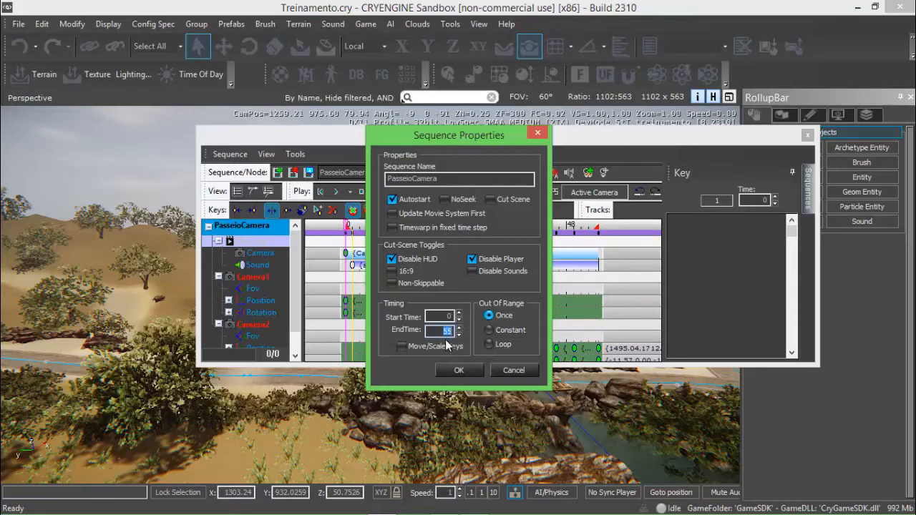
pyautogui.click(402, 346)
pyautogui.click(513, 370)
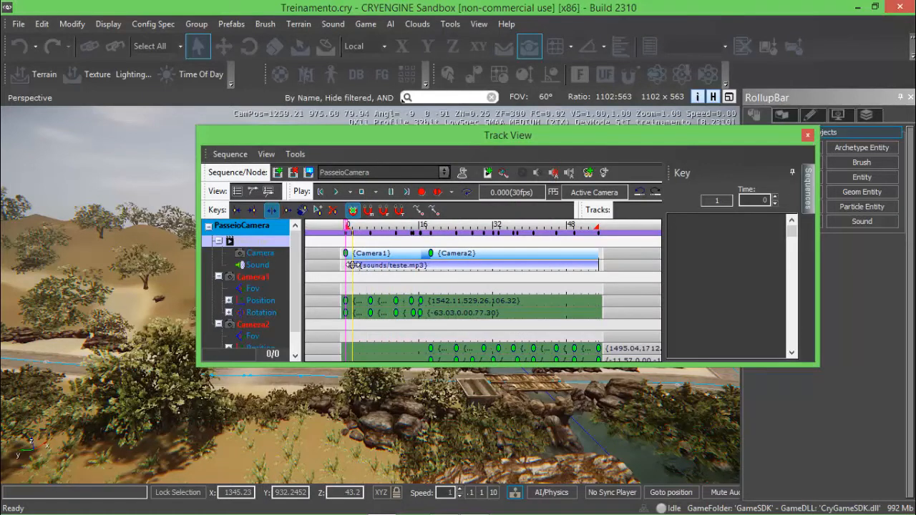
# Open the teste.mp3 key on the Sound track and bring up the file browser for its sound file.
pyautogui.doubleClick(351, 265)
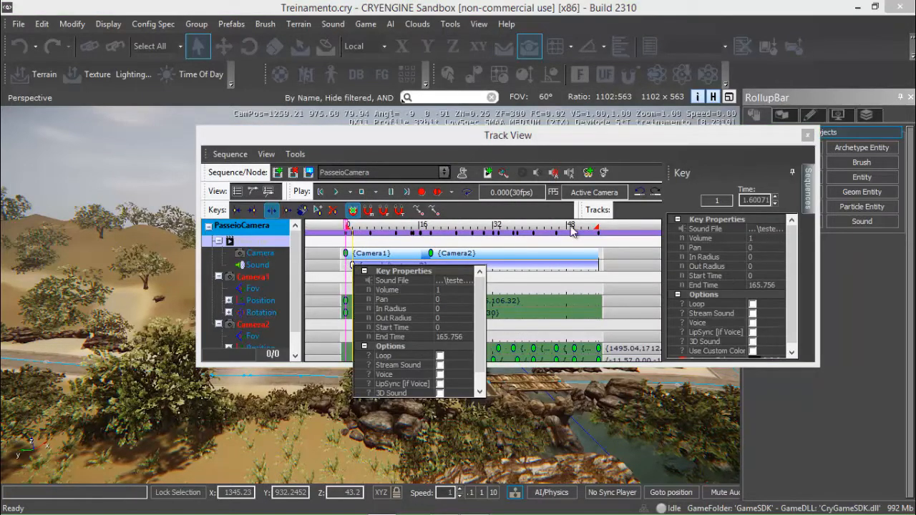
pyautogui.click(777, 230)
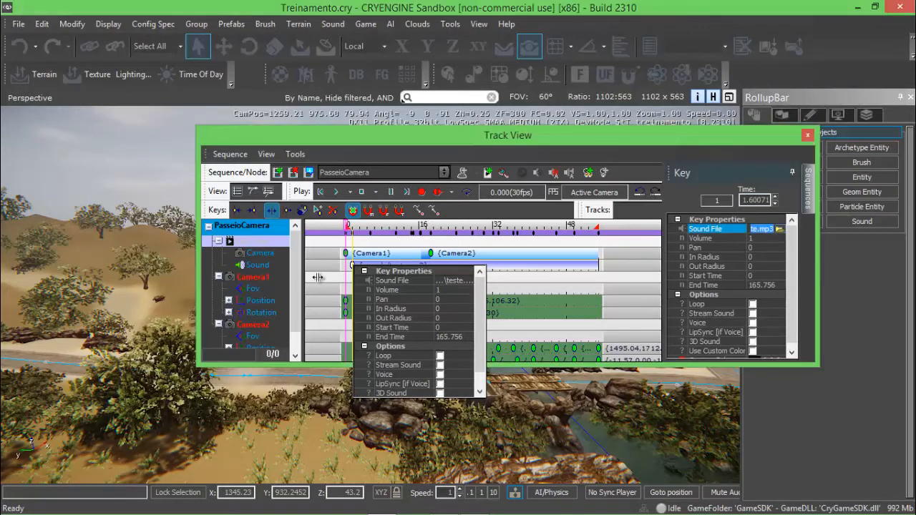
pyautogui.click(463, 281)
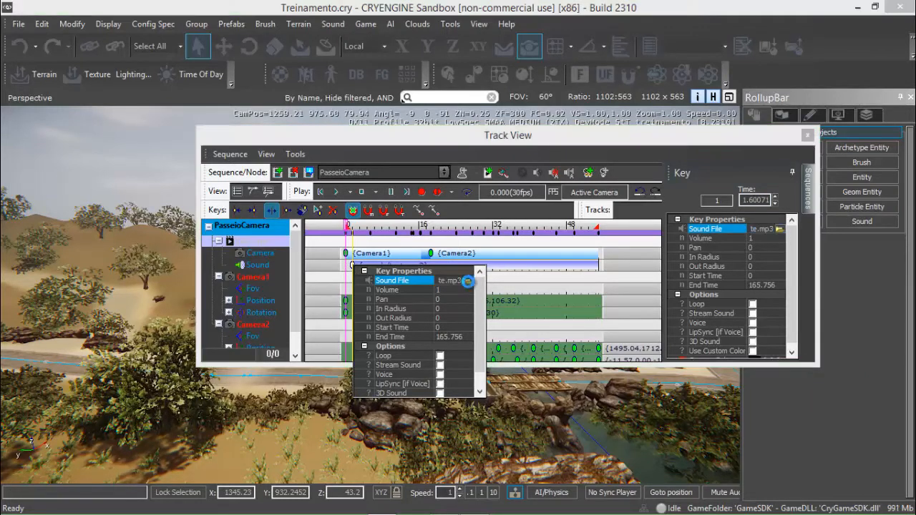
pyautogui.click(466, 281)
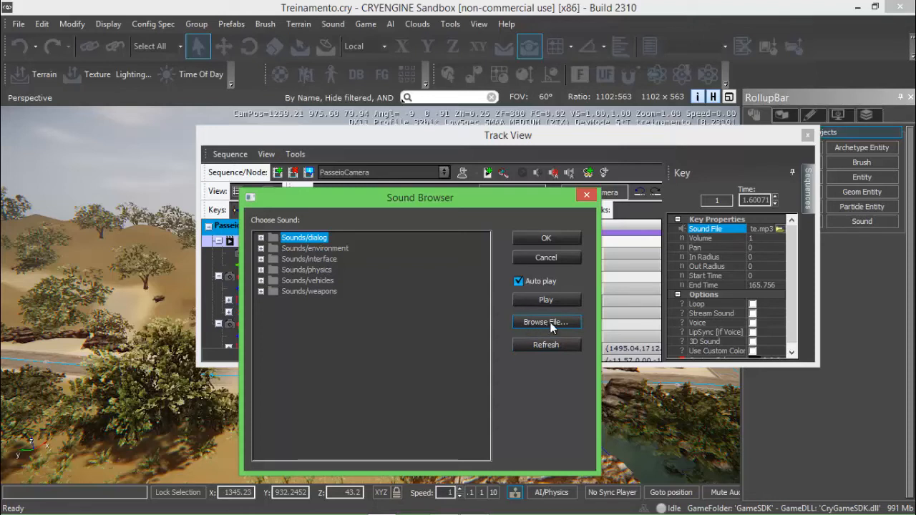
pyautogui.click(552, 325)
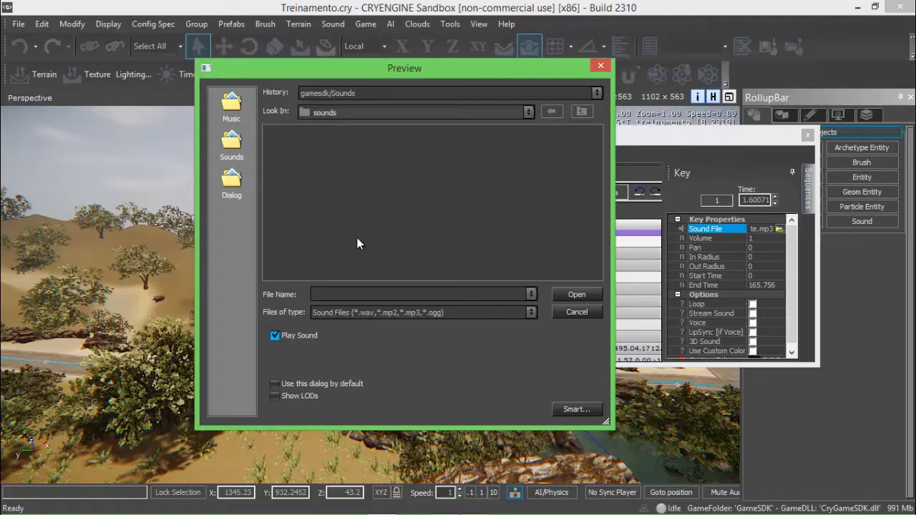
# Browse to the GameSDK/Sounds folder to look at the available sound files, cancel without picking one, and close Track View.
pyautogui.click(580, 113)
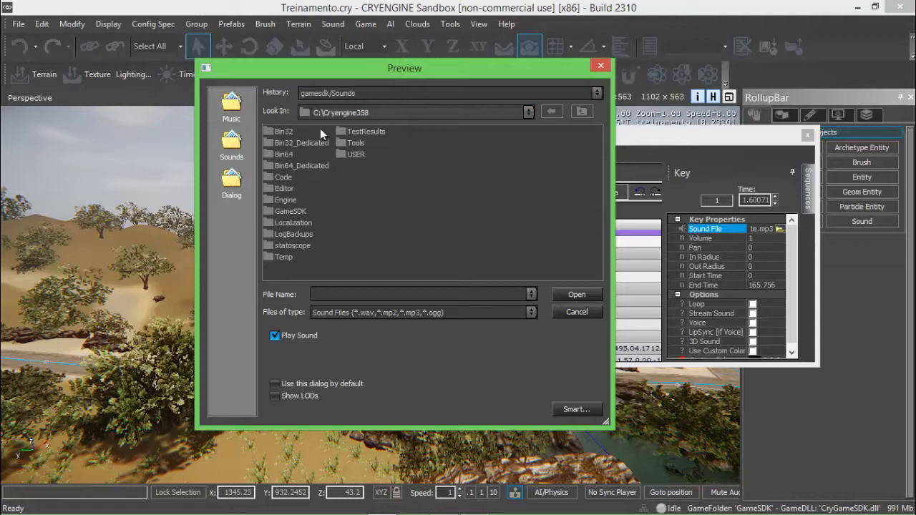
pyautogui.click(299, 213)
pyautogui.doubleClick(298, 213)
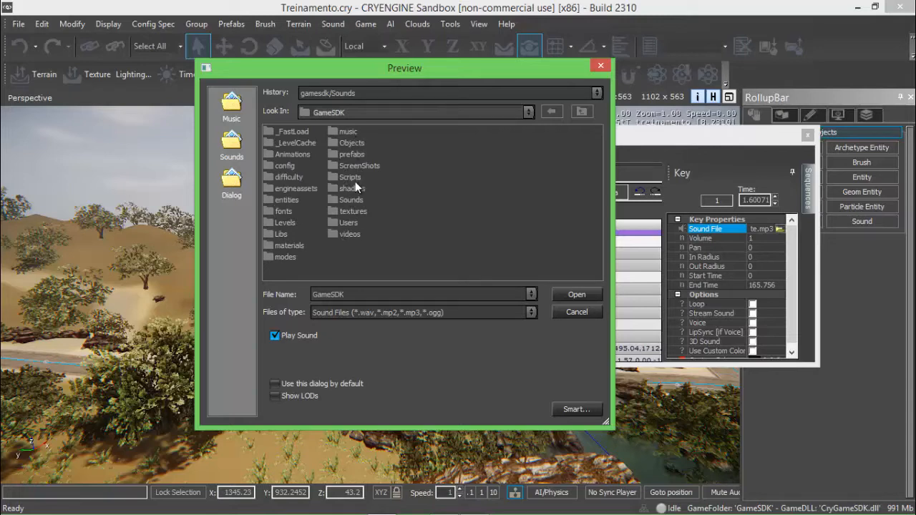
pyautogui.doubleClick(351, 200)
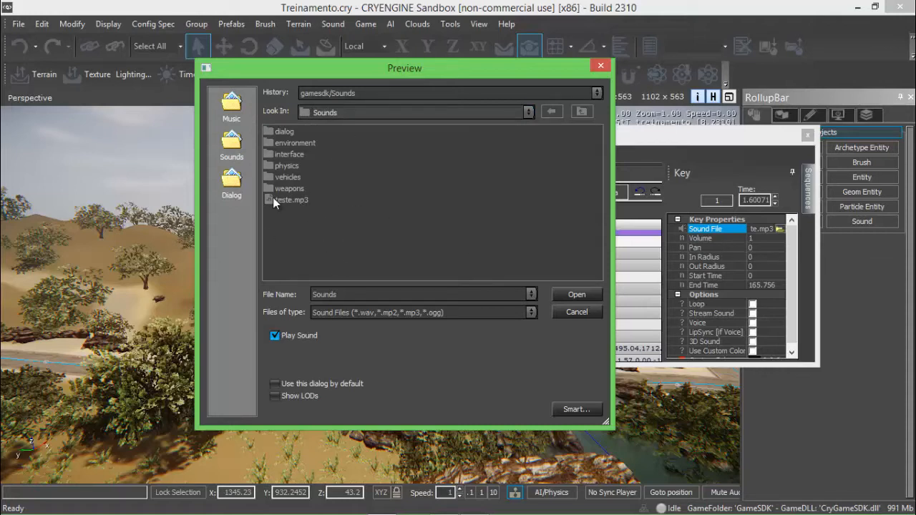
pyautogui.click(576, 313)
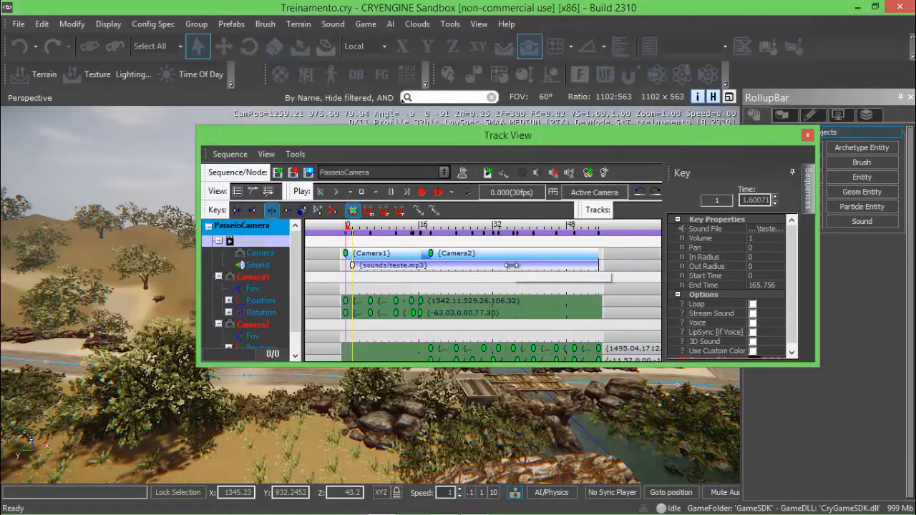
pyautogui.click(355, 265)
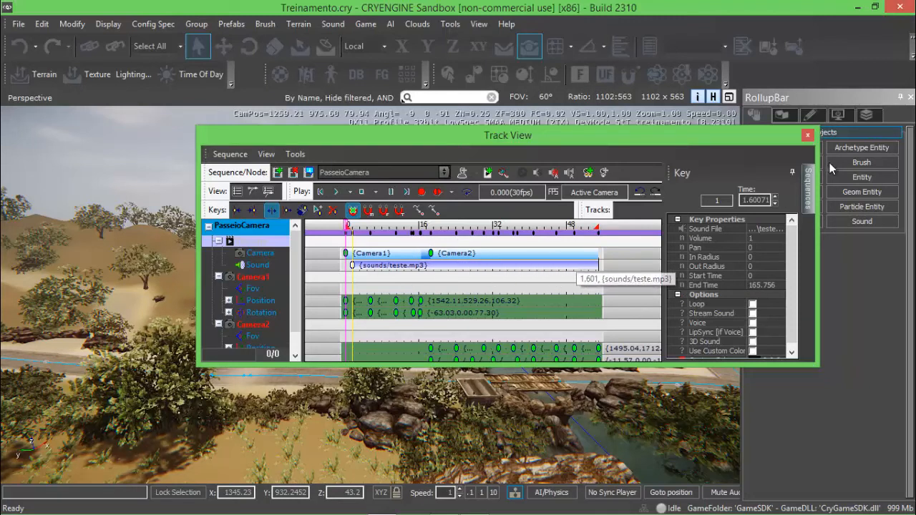
pyautogui.click(808, 135)
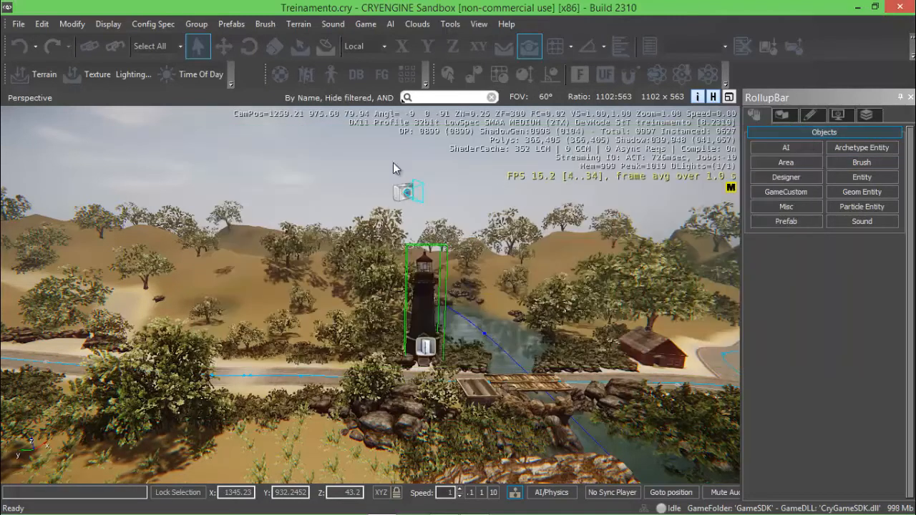
# Reload all entity scripts and dismiss the error report.
pyautogui.click(453, 29)
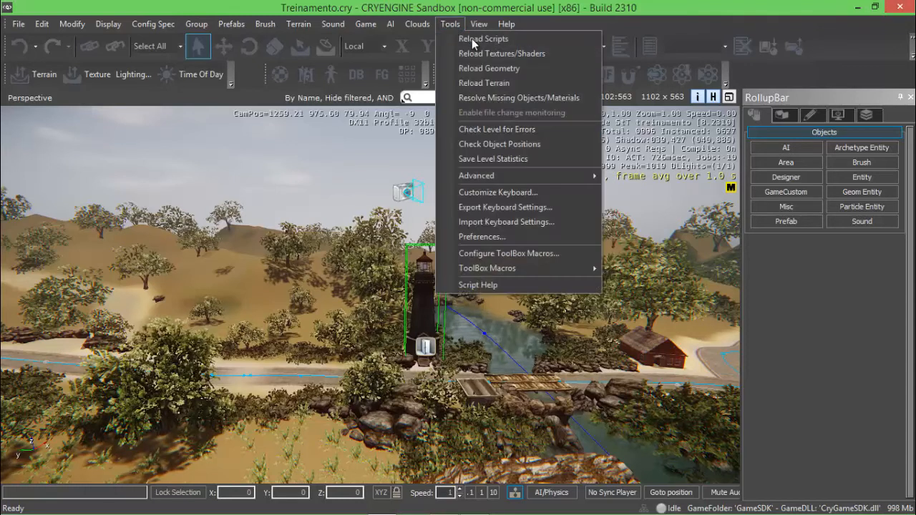
pyautogui.click(469, 40)
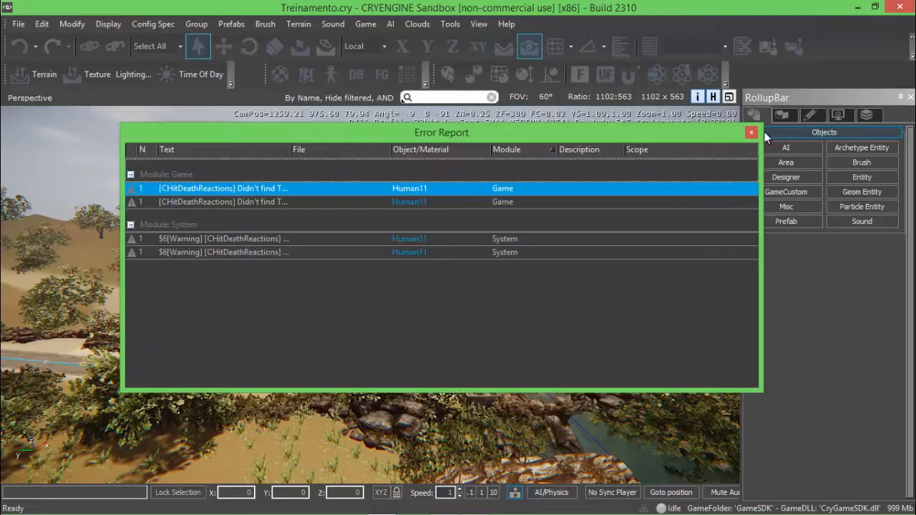
pyautogui.click(752, 133)
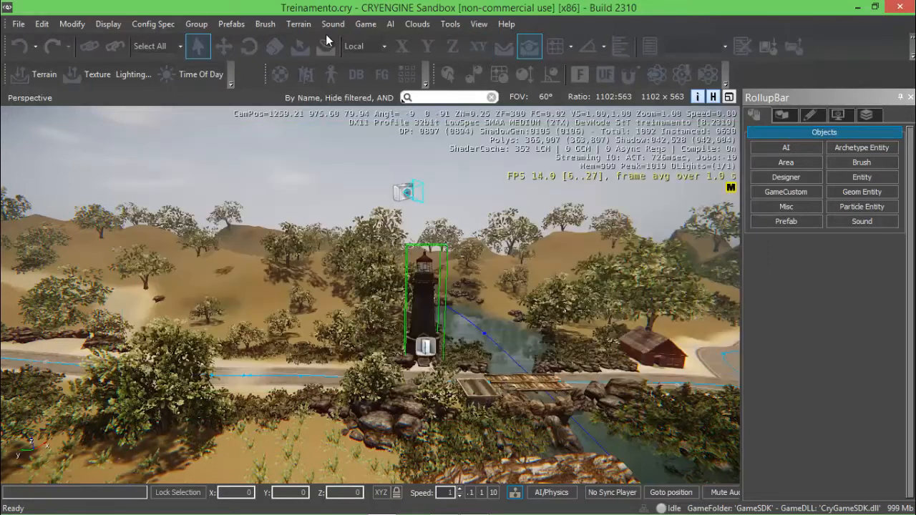
# Generate all AI data for the level and reload the entity scripts once more, dismissing the error report.
pyautogui.click(390, 24)
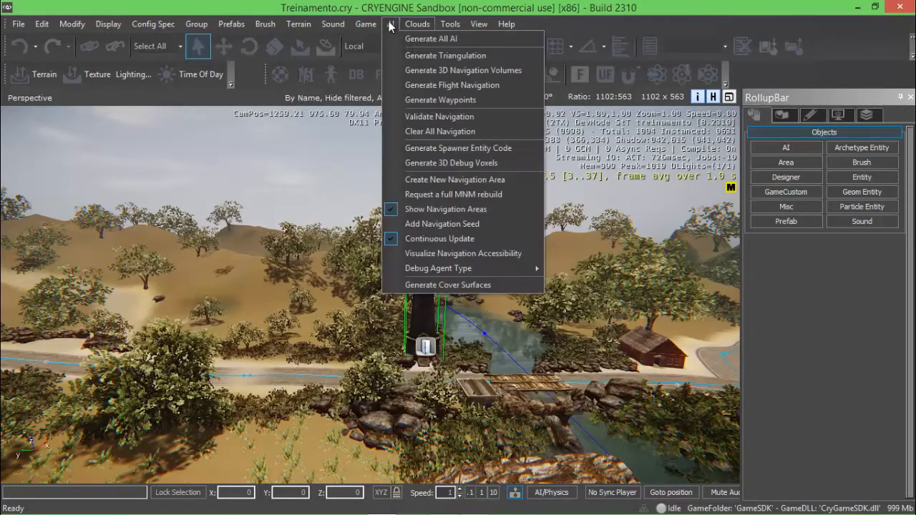
pyautogui.click(419, 40)
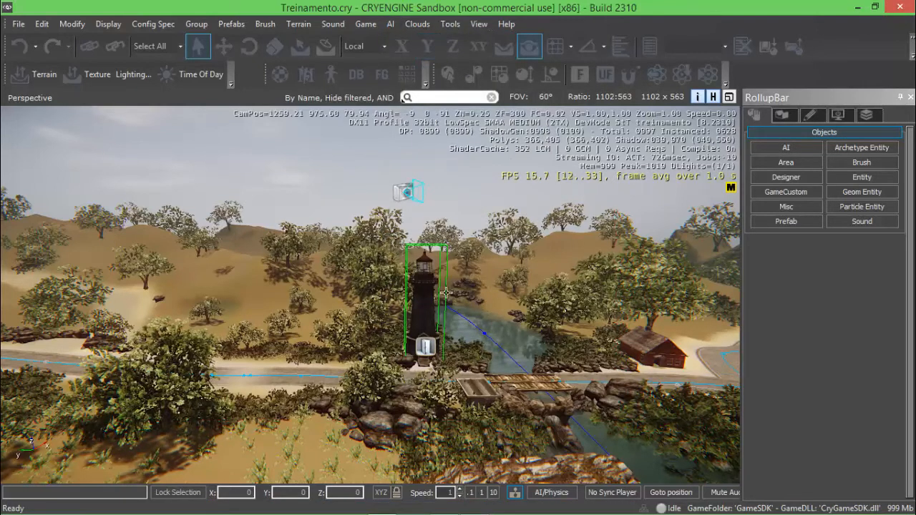
pyautogui.click(450, 24)
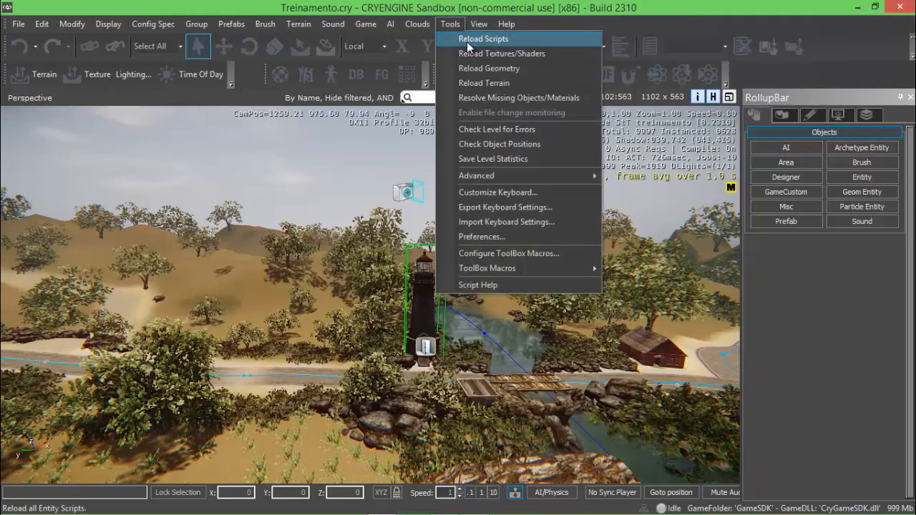
pyautogui.click(463, 39)
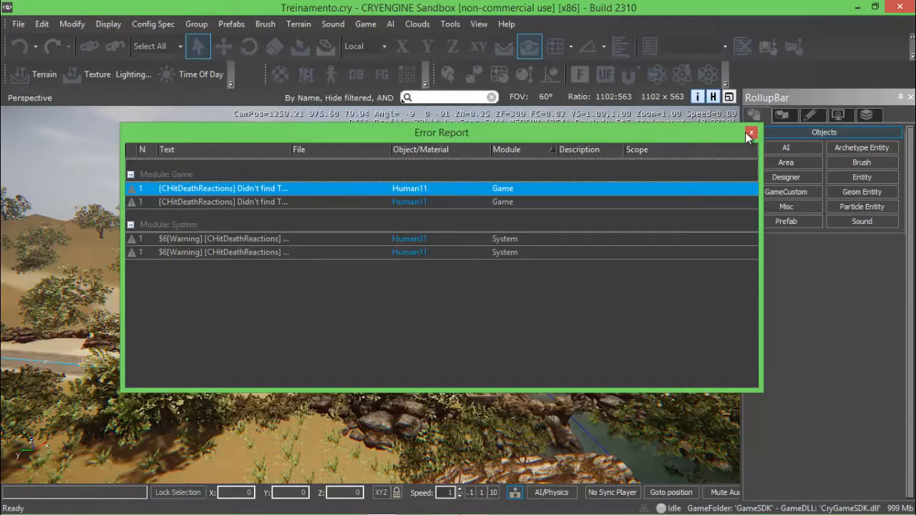
pyautogui.click(752, 134)
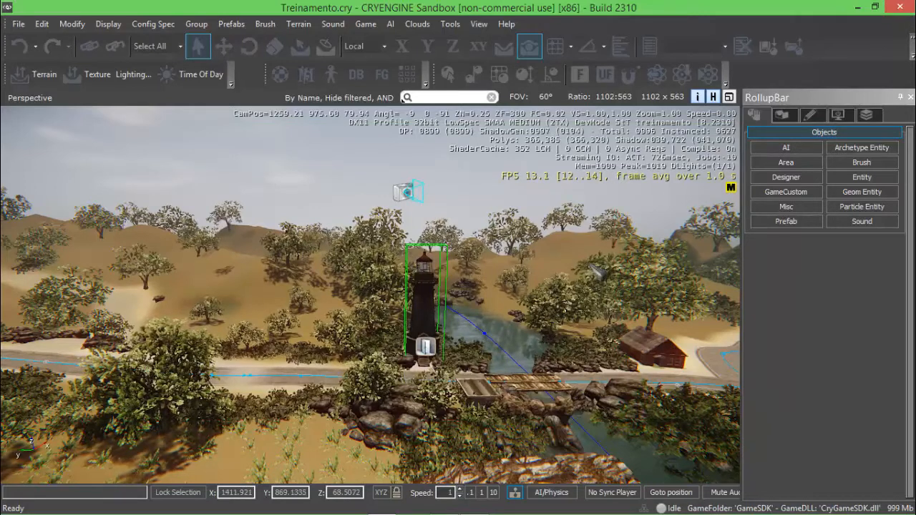
# Run the level in game mode, return to the editor, and playtest again from the palm-lined road before exiting.
pyautogui.hotkey('ctrl', 'g')
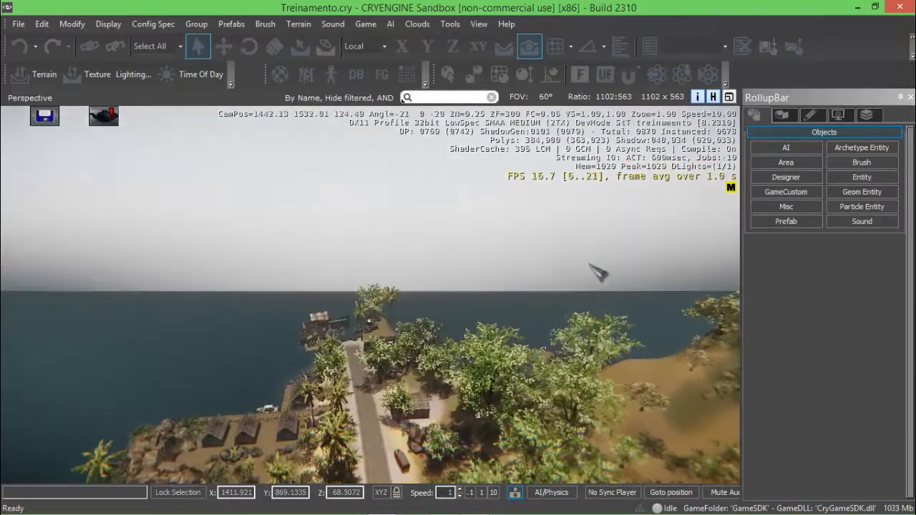
pyautogui.press('w')
pyautogui.moveTo(589, 264); pyautogui.dragTo(591, 265, button='right')
pyautogui.press('w')
pyautogui.press('w')
pyautogui.press('s')
pyautogui.hotkey('ctrl', 'g')
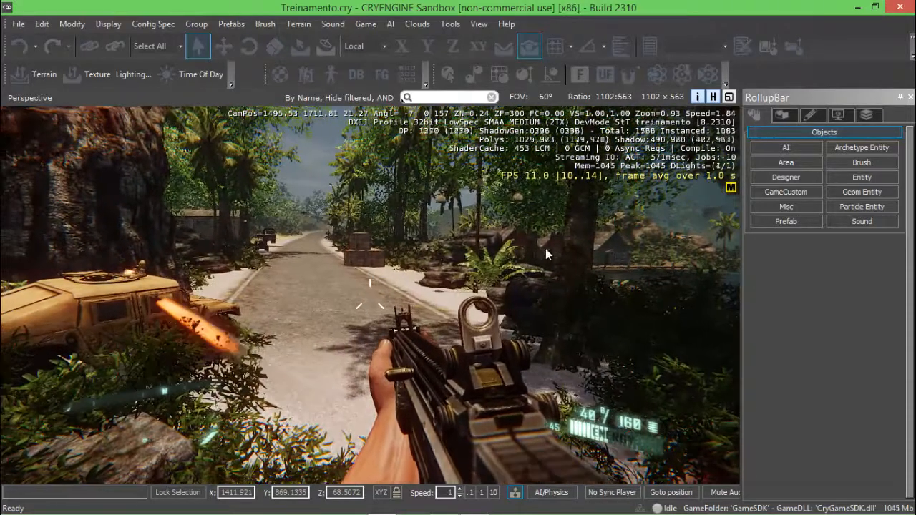
pyautogui.press('Escape')
# Select the AmbientVolume1 entity in the middle of the road beside the stacked crates.
pyautogui.press('w')
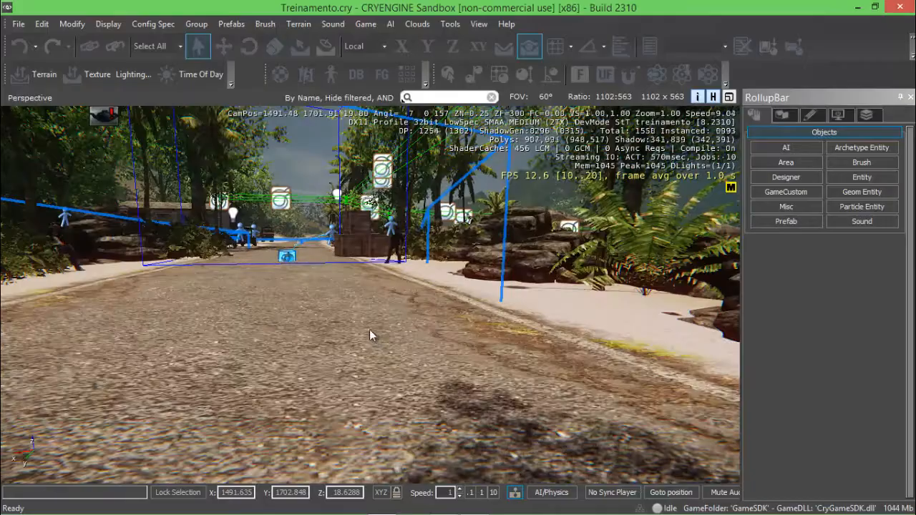
pyautogui.moveTo(369, 329); pyautogui.dragTo(383, 344, button='middle')
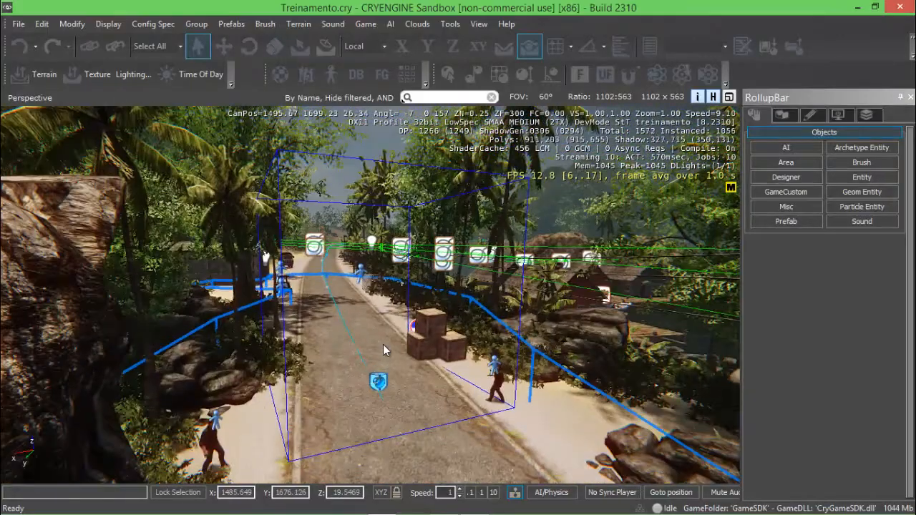
pyautogui.press('s')
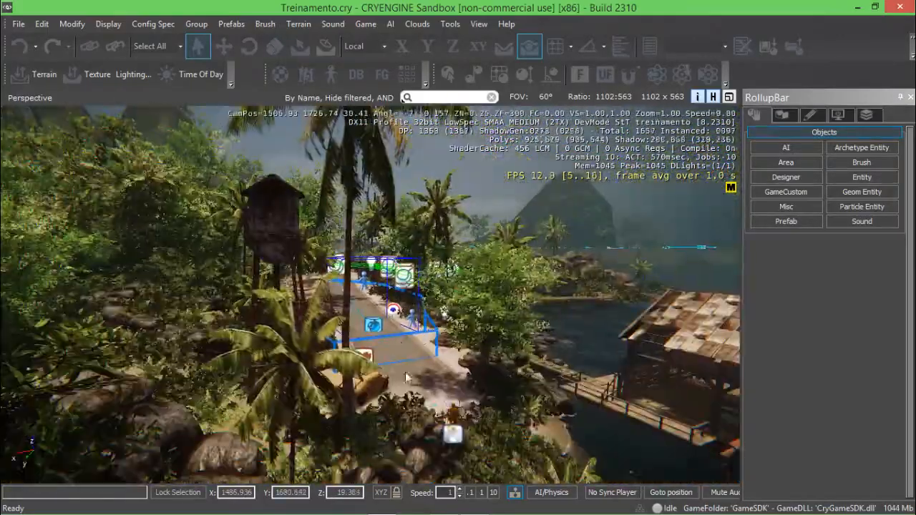
pyautogui.moveTo(383, 345); pyautogui.dragTo(405, 287, button='right')
pyautogui.press('w')
pyautogui.moveTo(407, 246); pyautogui.dragTo(364, 349, button='middle')
pyautogui.press('w')
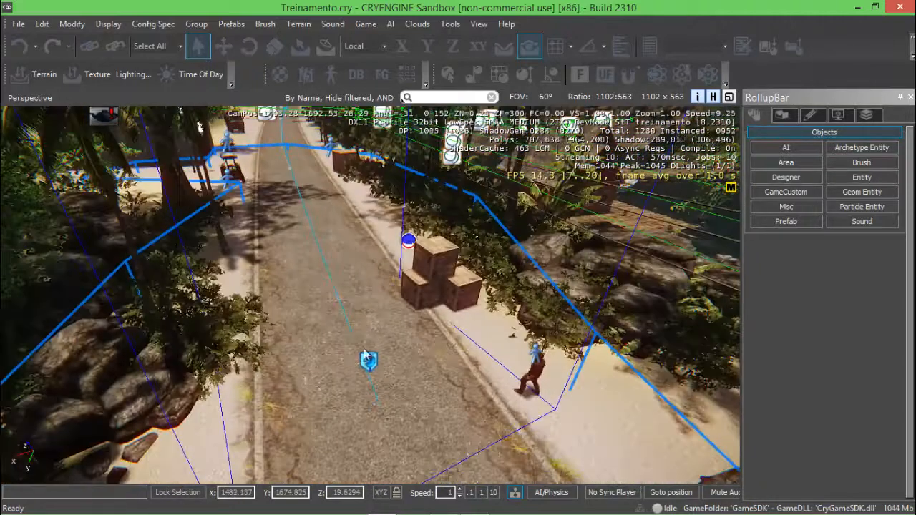
pyautogui.click(369, 362)
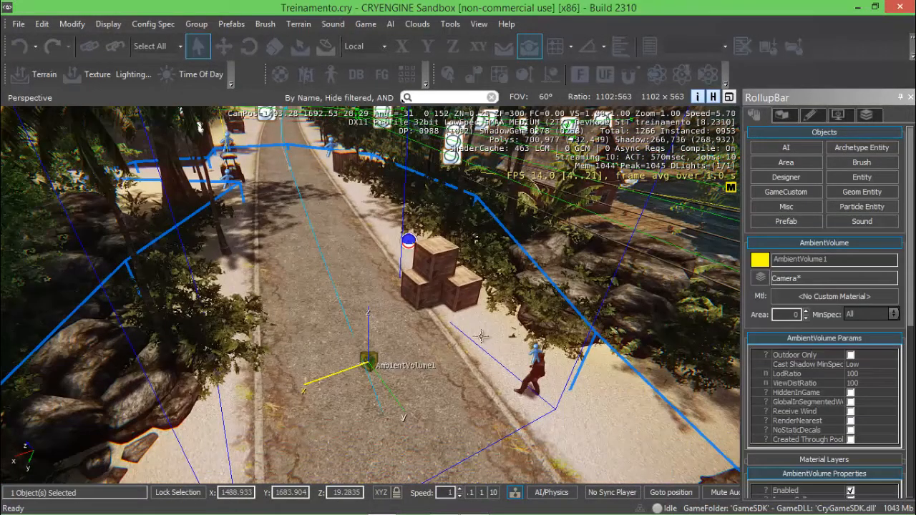
# Clear the selection and list the Sound object types to find AmbientVolume.
pyautogui.click(832, 179)
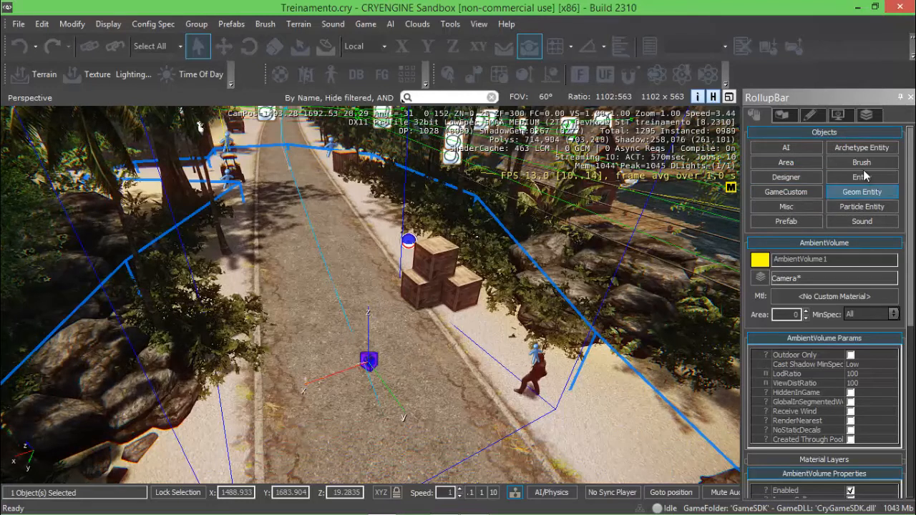
pyautogui.press('Escape')
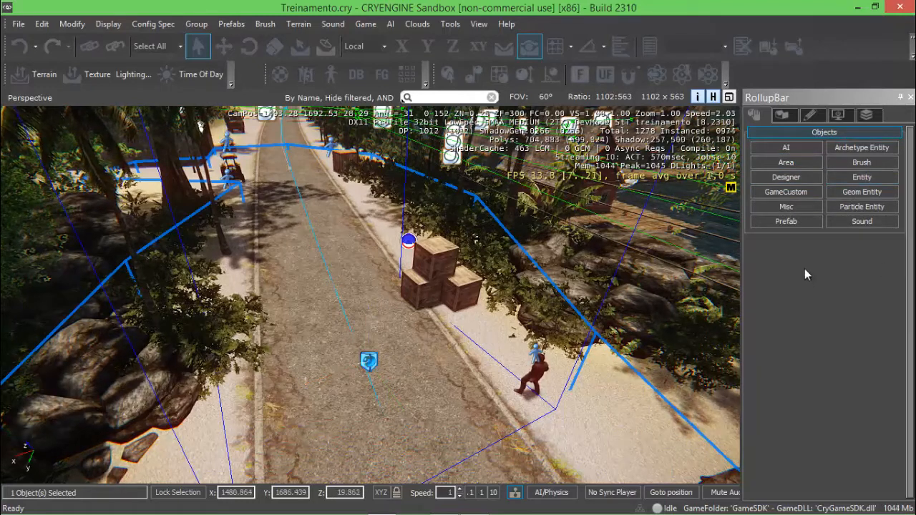
pyautogui.click(865, 223)
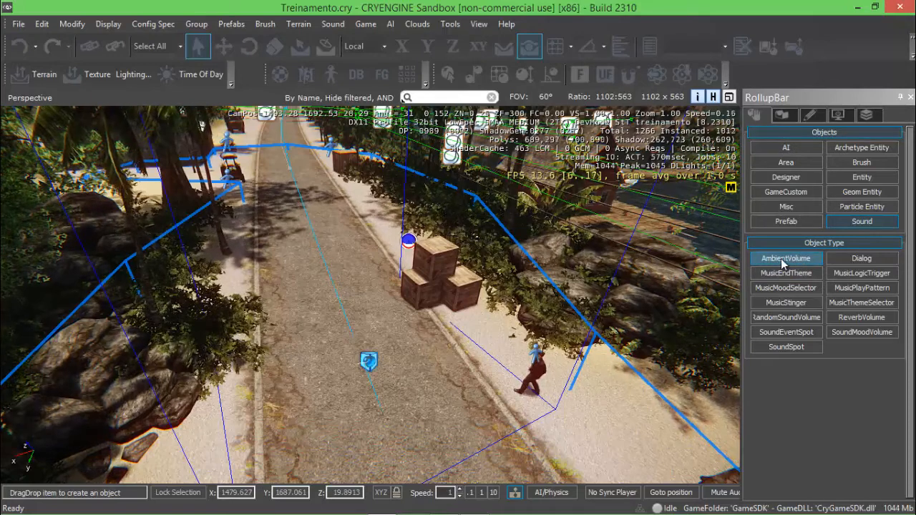
pyautogui.moveTo(799, 263); pyautogui.dragTo(368, 363)
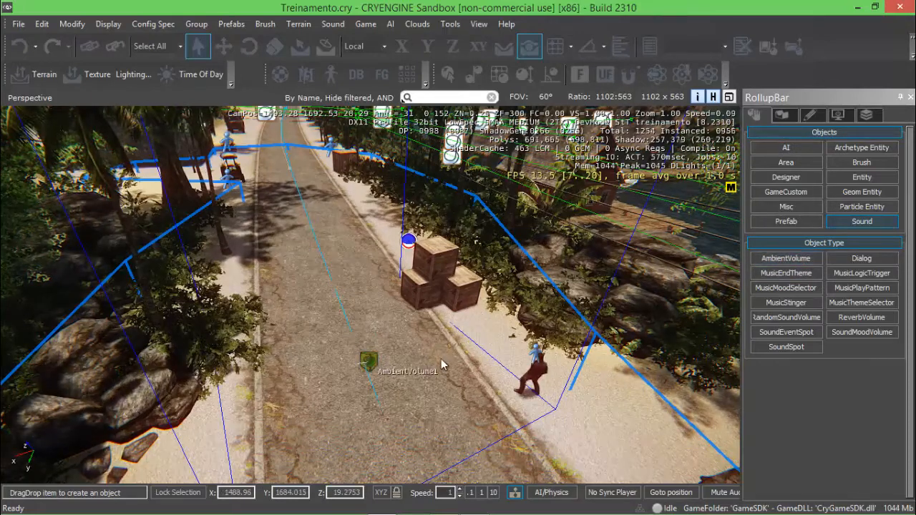
pyautogui.scroll(-6, 440, 364)
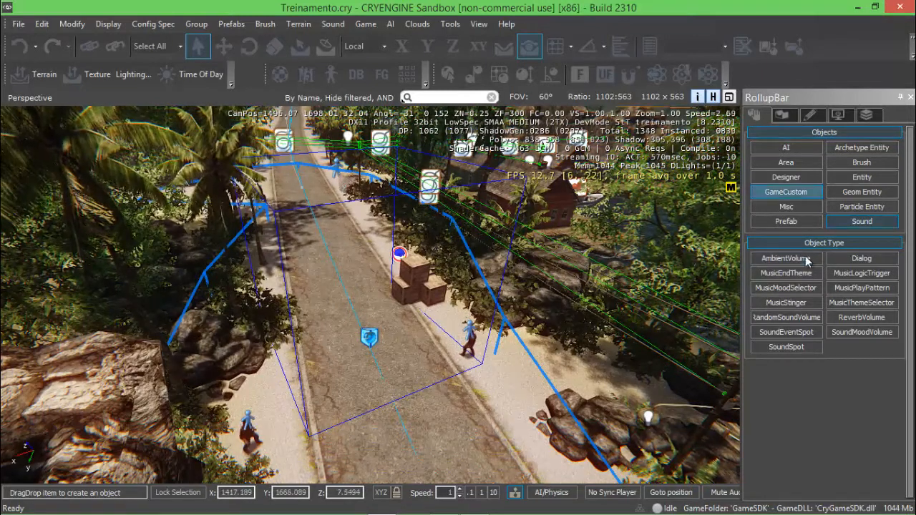
# Place a new AreaBox on the road near the roadside rocks, away from the ambient volume.
pyautogui.click(785, 162)
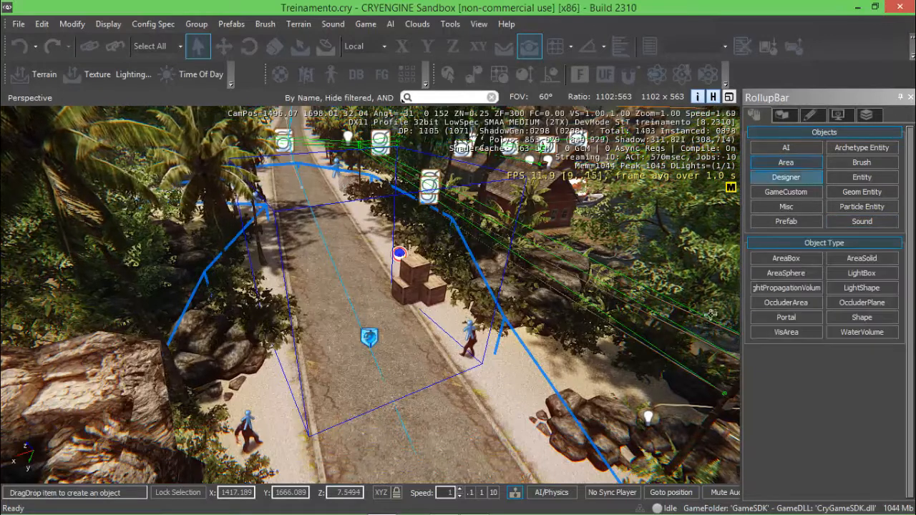
pyautogui.click(785, 258)
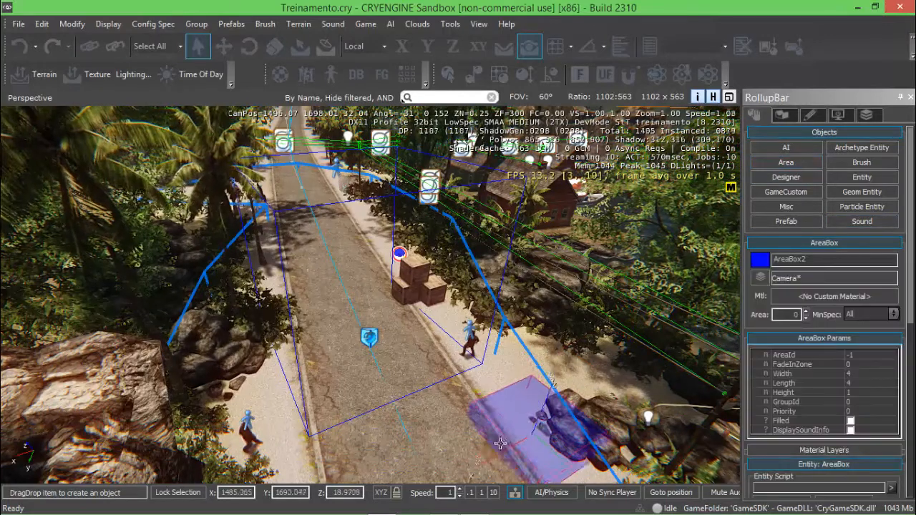
pyautogui.moveTo(491, 425); pyautogui.dragTo(471, 397, button='right')
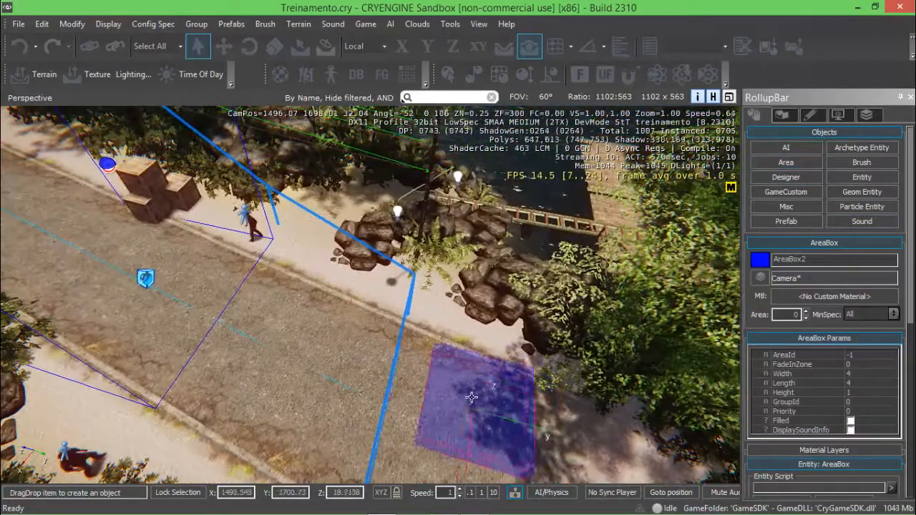
pyautogui.click(474, 393)
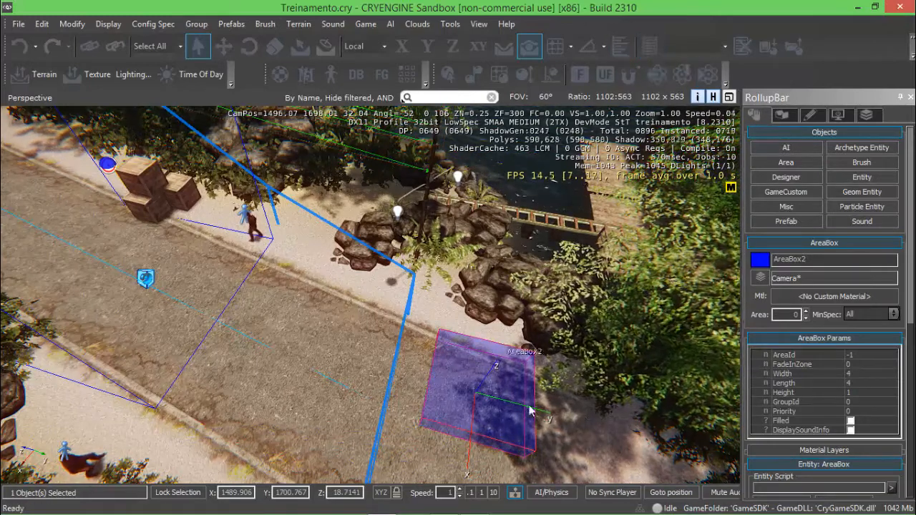
pyautogui.scroll(3, 508, 408)
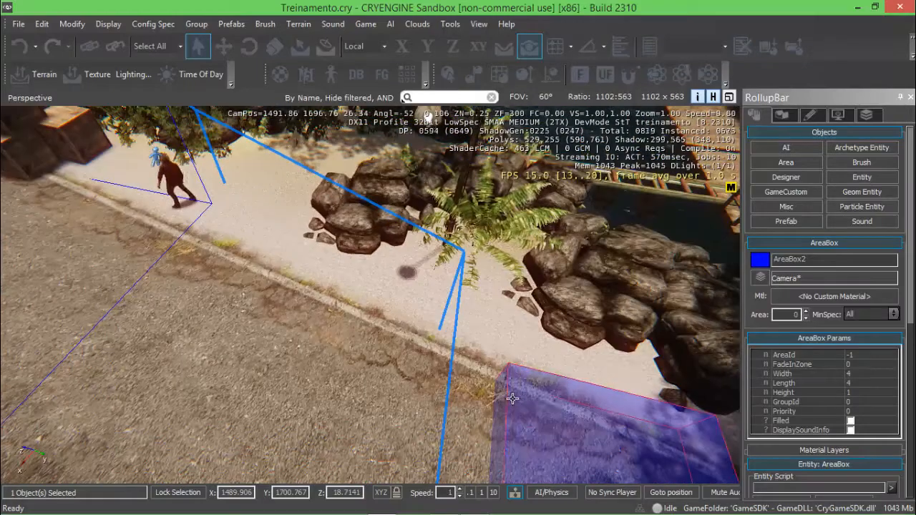
pyautogui.scroll(-1, 520, 397)
pyautogui.moveTo(521, 398); pyautogui.dragTo(499, 394, button='middle')
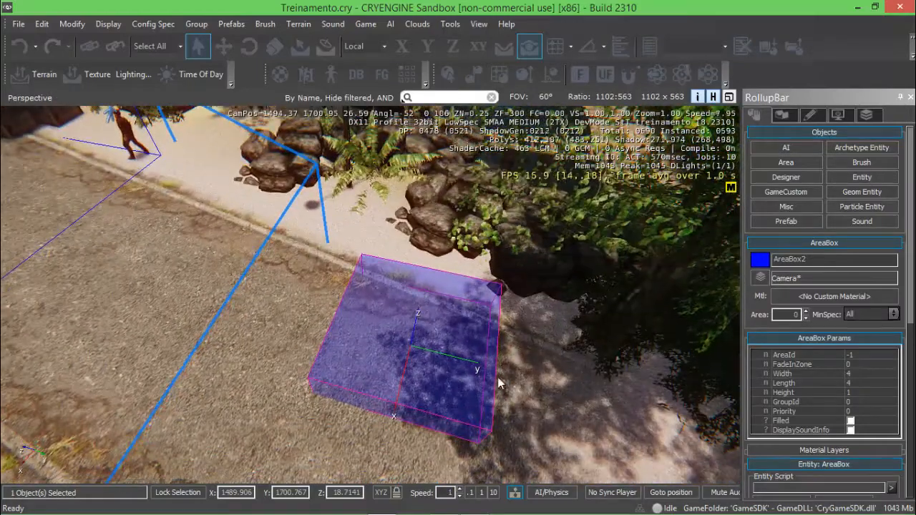
pyautogui.moveTo(499, 379); pyautogui.dragTo(493, 400, button='right')
pyautogui.moveTo(492, 399); pyautogui.dragTo(498, 383, button='middle')
pyautogui.scroll(2, 505, 374)
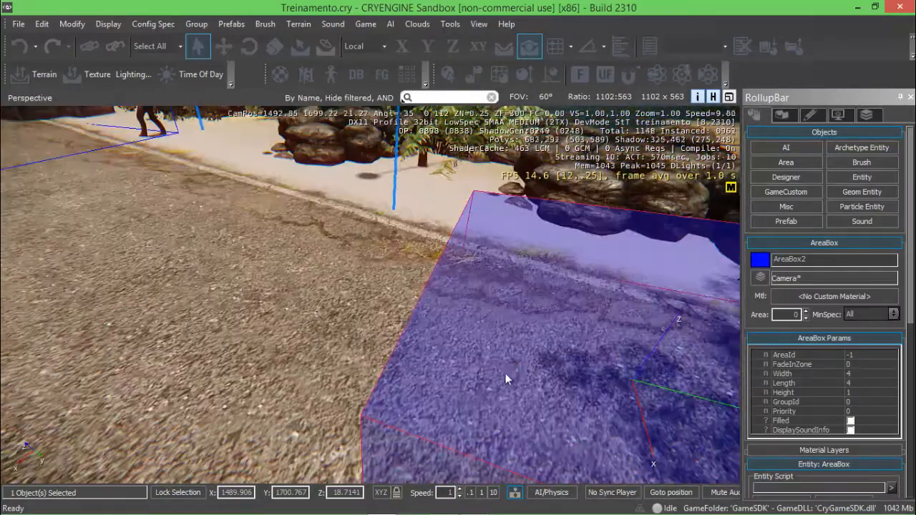
pyautogui.scroll(-2, 520, 359)
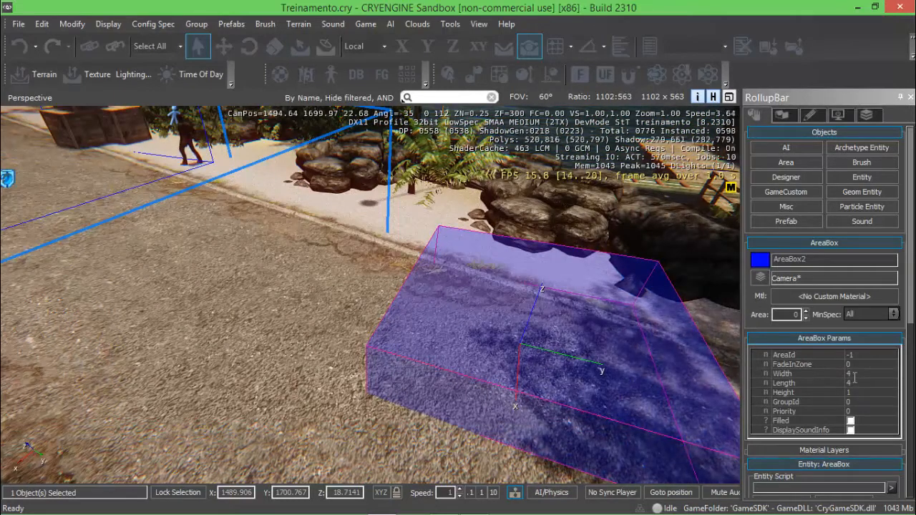
# Examine the new area box's Width, Length and Height parameters against its shape on the road.
pyautogui.click(787, 374)
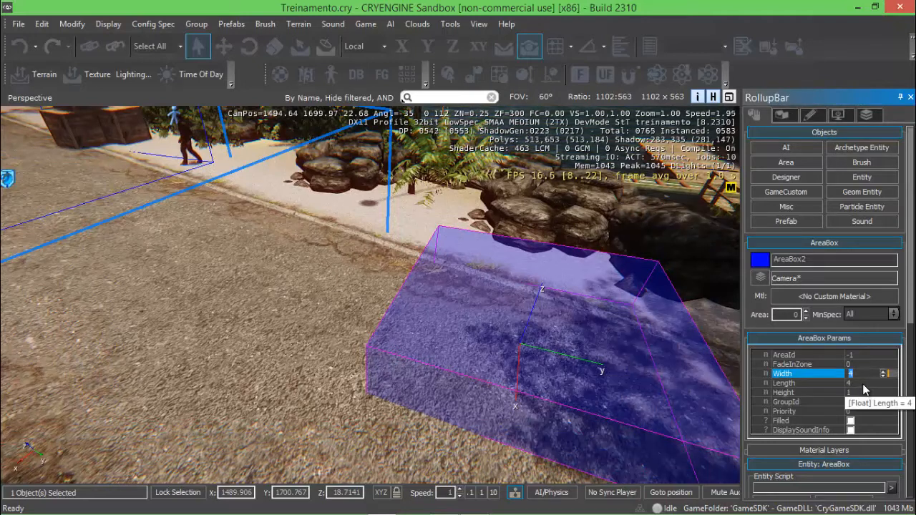
pyautogui.click(789, 382)
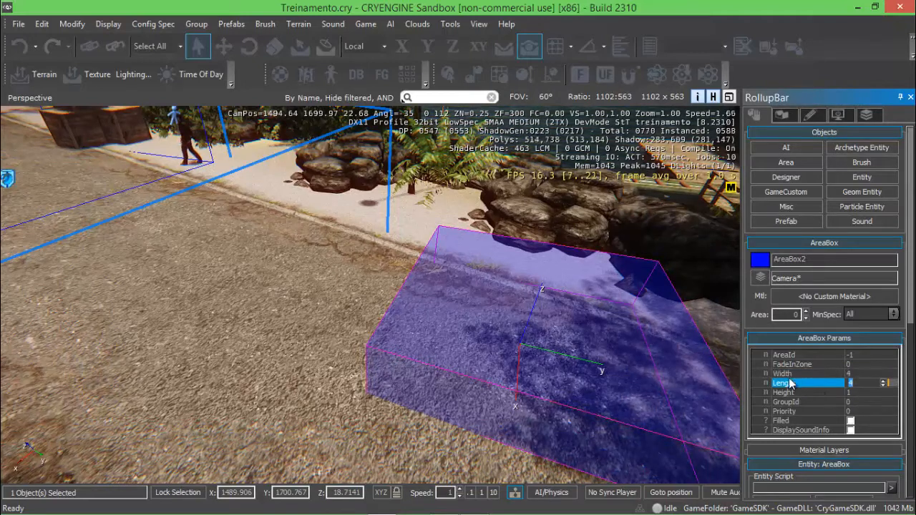
pyautogui.click(855, 392)
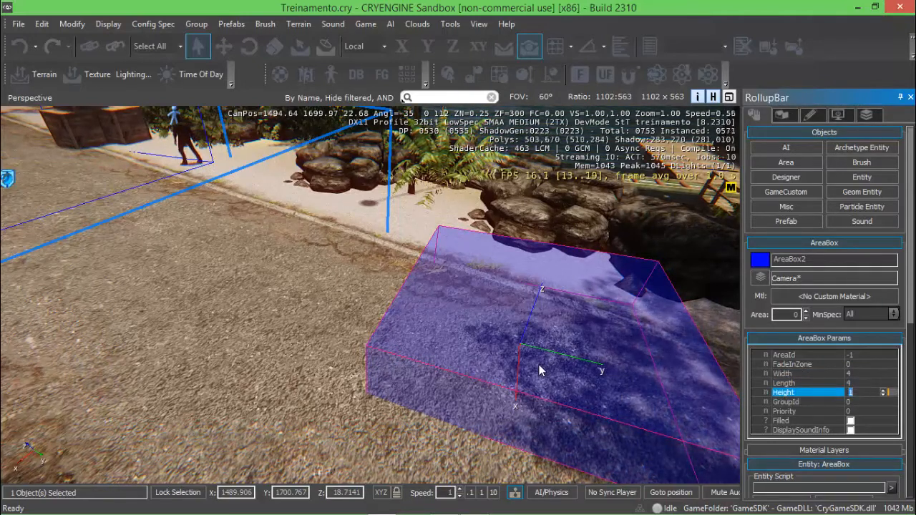
pyautogui.moveTo(556, 358); pyautogui.dragTo(521, 350, button='middle')
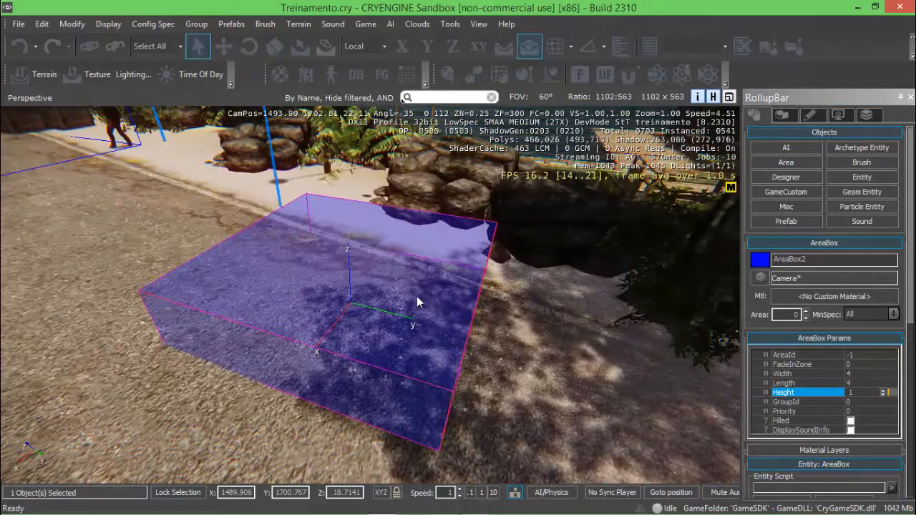
# Review the new area box's Attached Entities target options and locate AmbientVolume1 down the road.
pyautogui.moveTo(908, 292); pyautogui.dragTo(908, 468)
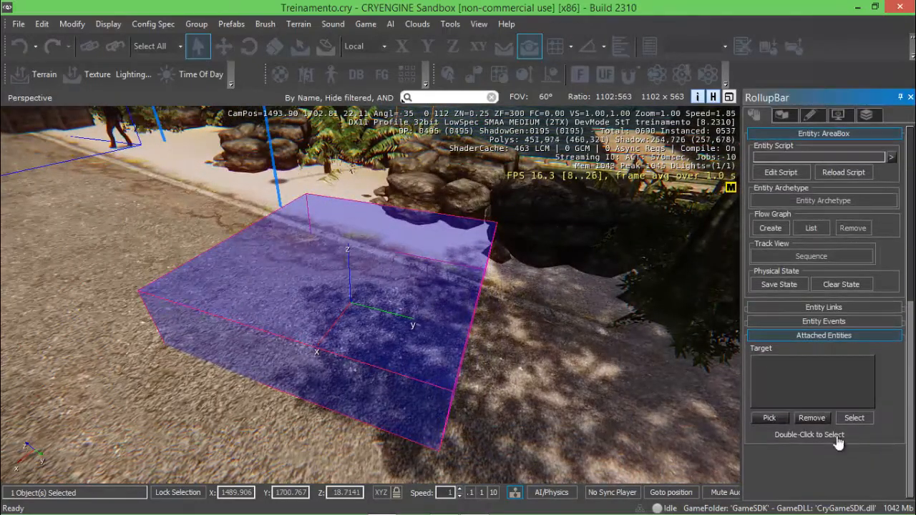
pyautogui.click(773, 419)
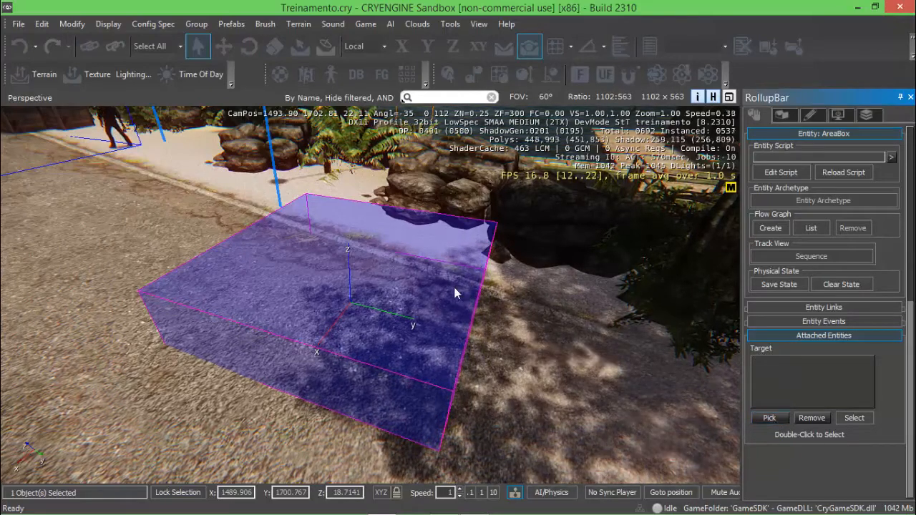
pyautogui.moveTo(454, 292); pyautogui.dragTo(430, 266, button='right')
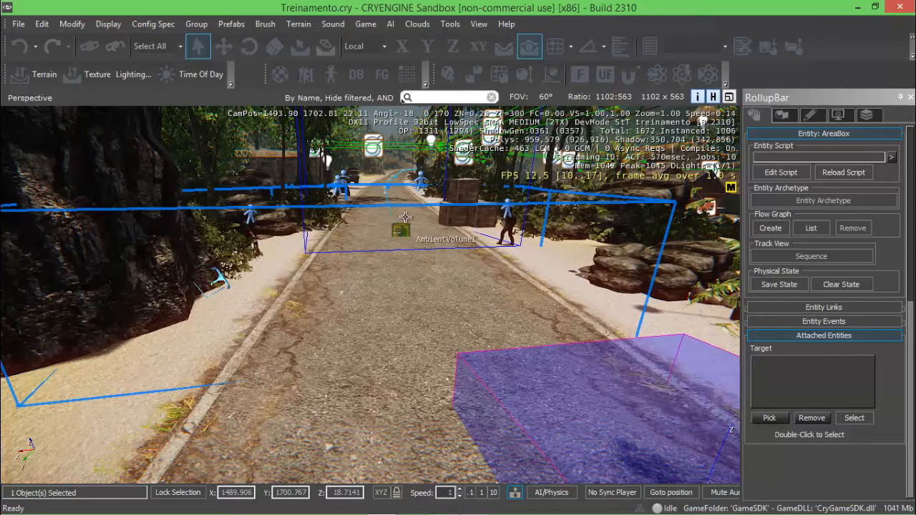
pyautogui.scroll(5, 405, 216)
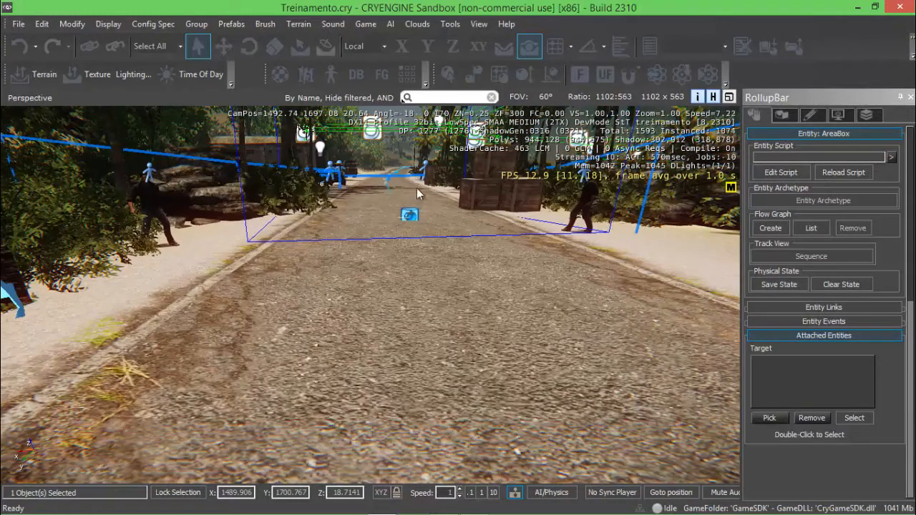
pyautogui.moveTo(434, 231); pyautogui.dragTo(443, 307, button='middle')
# Delete the new area box from the road.
pyautogui.scroll(-10, 442, 308)
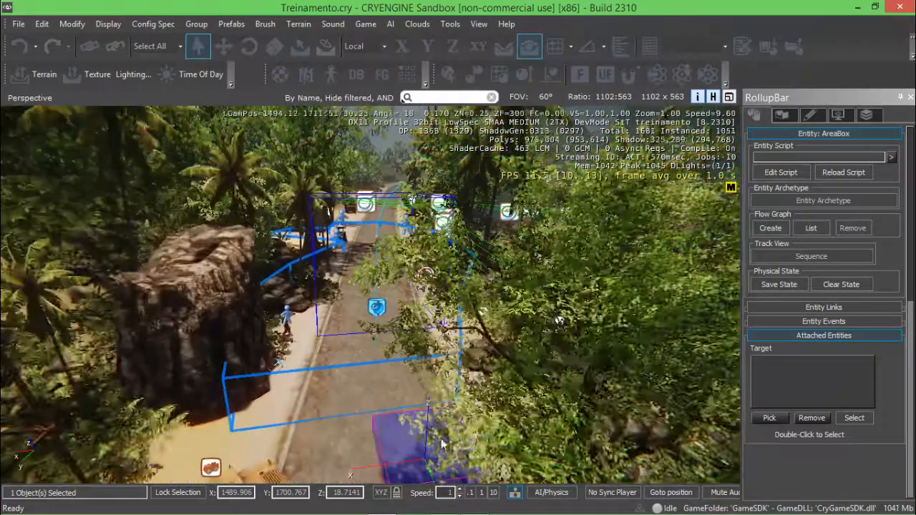
pyautogui.scroll(-2, 441, 444)
pyautogui.press('Delete')
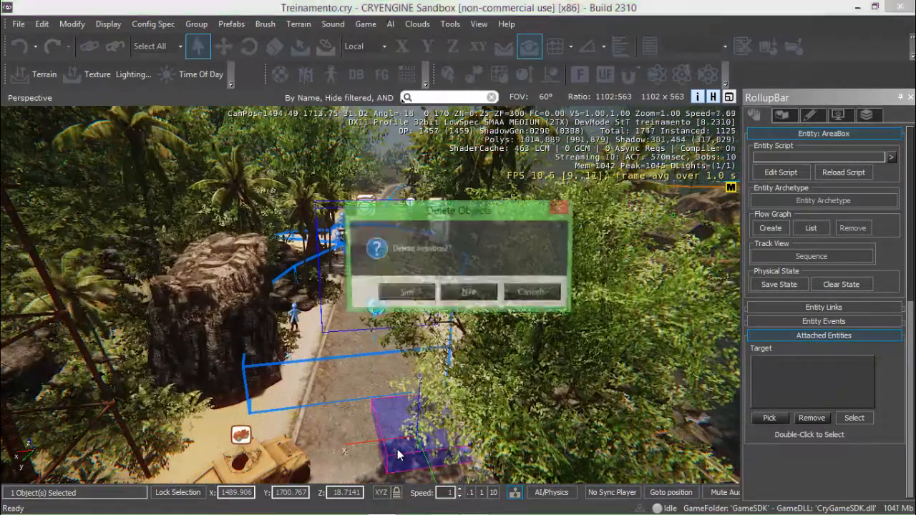
pyautogui.press('Return')
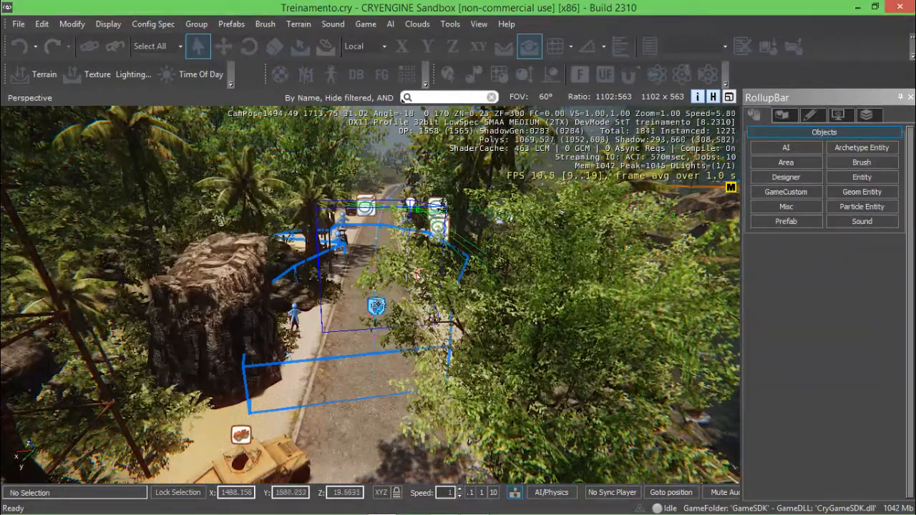
# Try to select the large area box surrounding the ambient volume directly in the viewport.
pyautogui.click(380, 310)
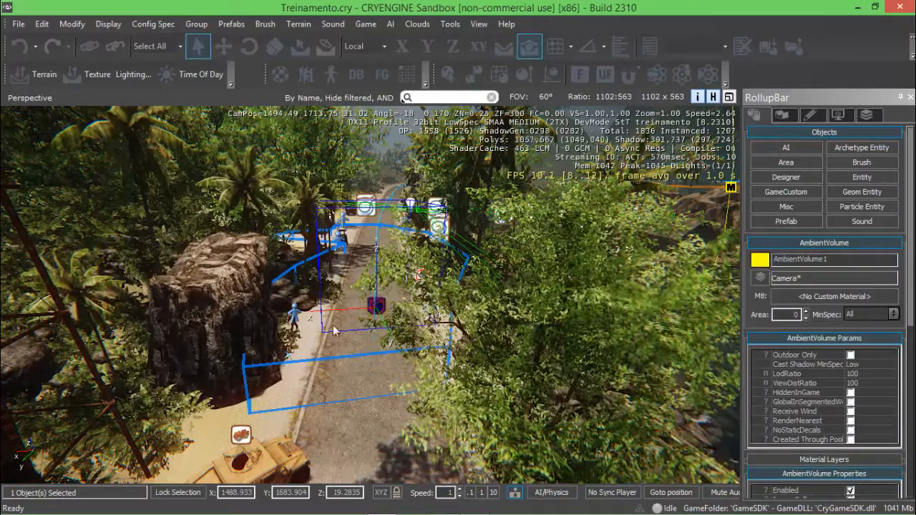
pyautogui.scroll(4, 360, 324)
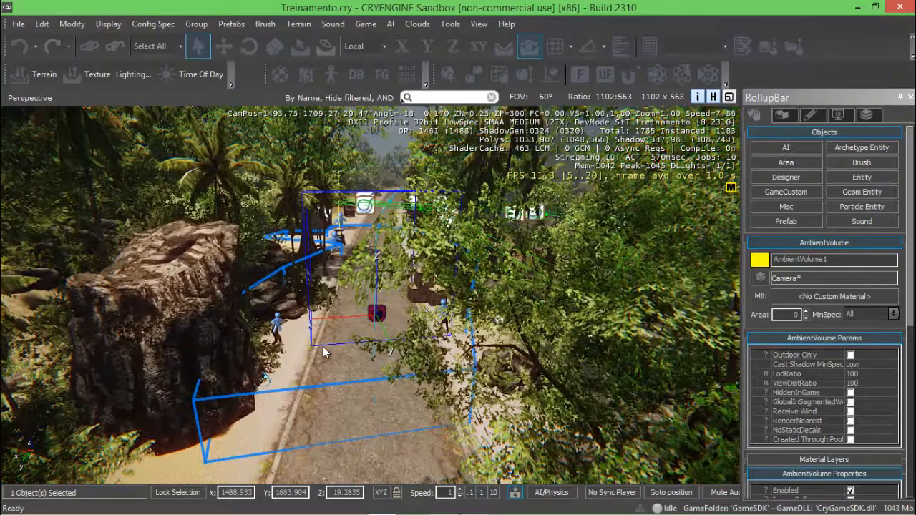
pyautogui.click(350, 344)
pyautogui.scroll(12, 362, 334)
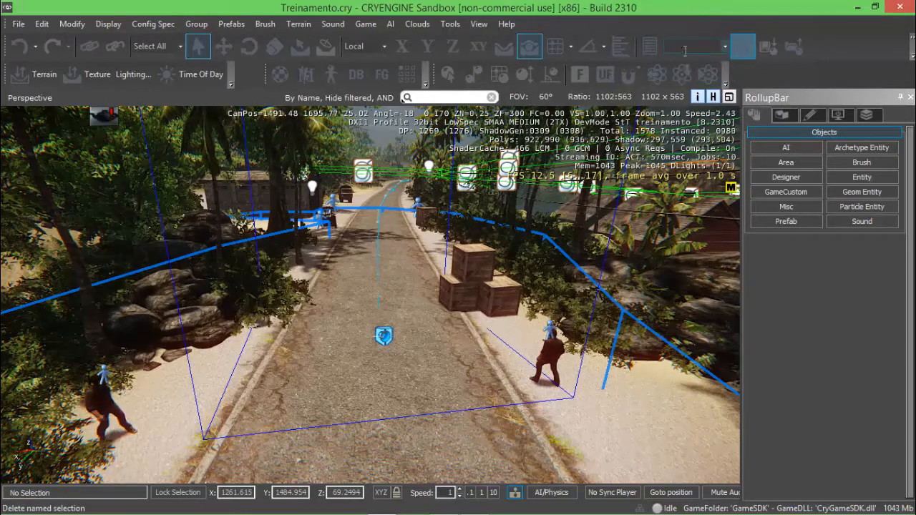
# Select AreaBox1 from the level's object list and check its attached target entities.
pyautogui.click(649, 46)
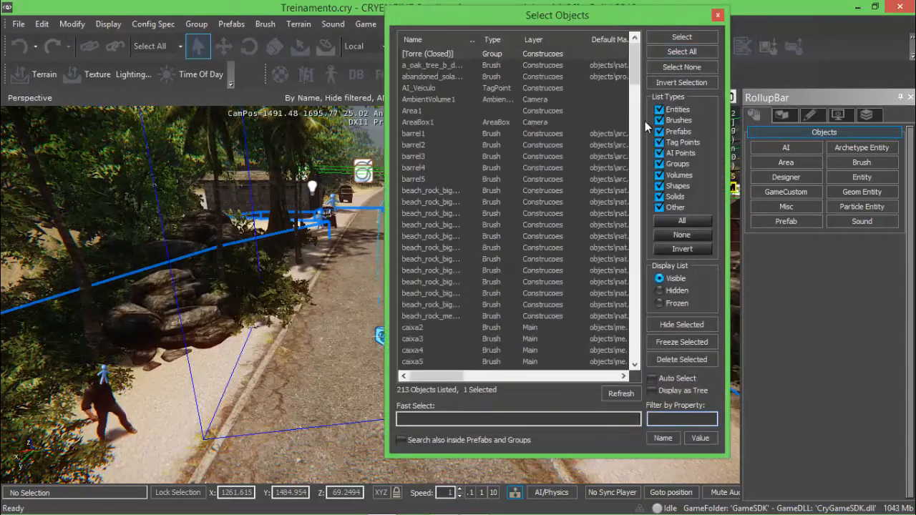
pyautogui.click(421, 122)
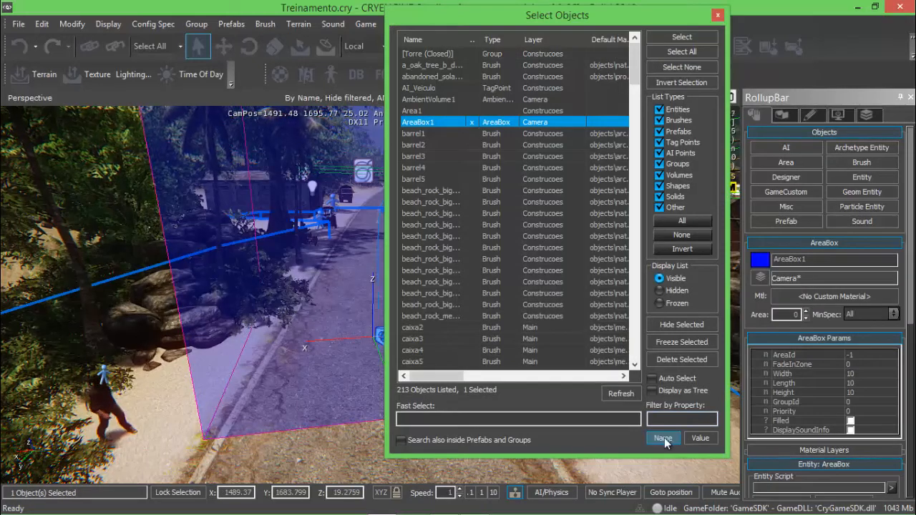
pyautogui.click(701, 439)
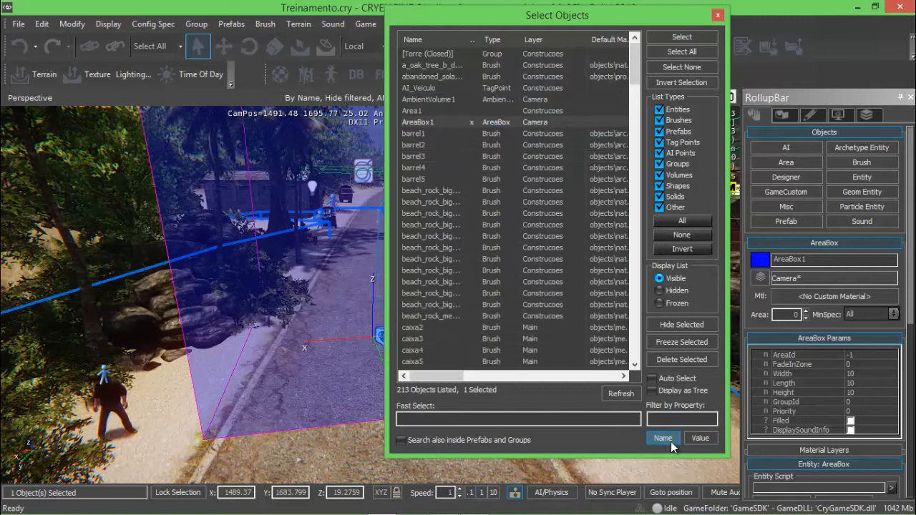
pyautogui.click(718, 15)
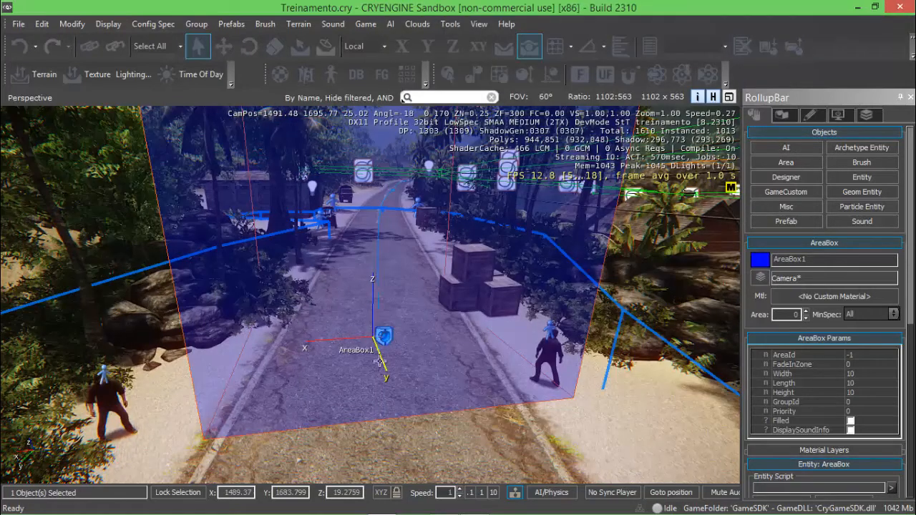
pyautogui.moveTo(912, 277); pyautogui.dragTo(913, 489)
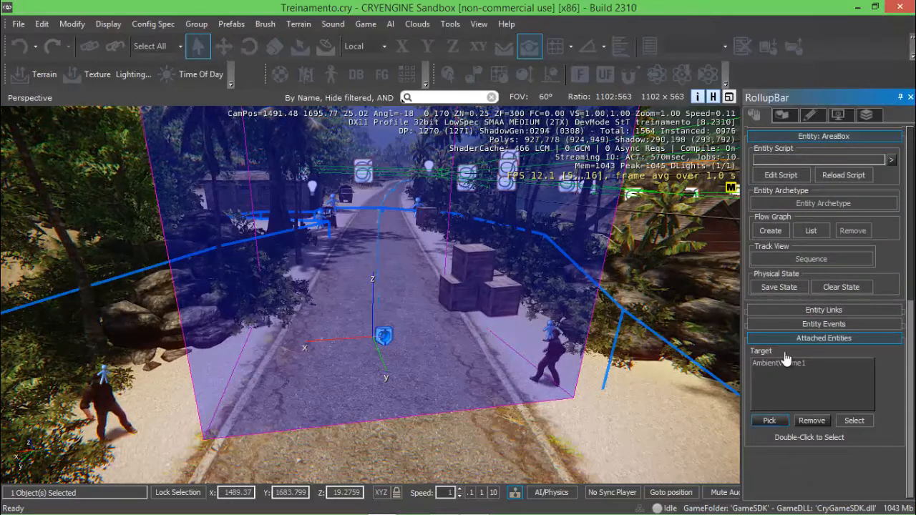
# Select AmbientVolume1 on the road and open its OuterRadius property for editing.
pyautogui.click(385, 337)
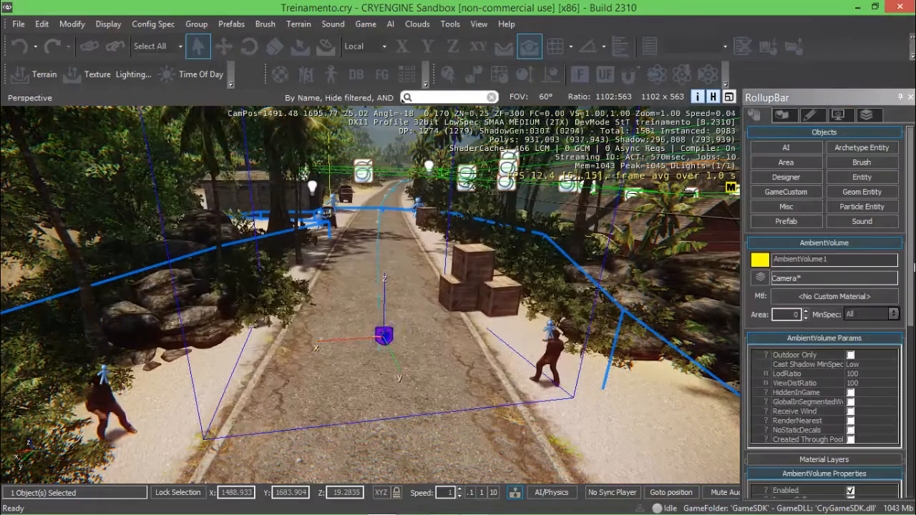
pyautogui.moveTo(914, 267); pyautogui.dragTo(913, 390)
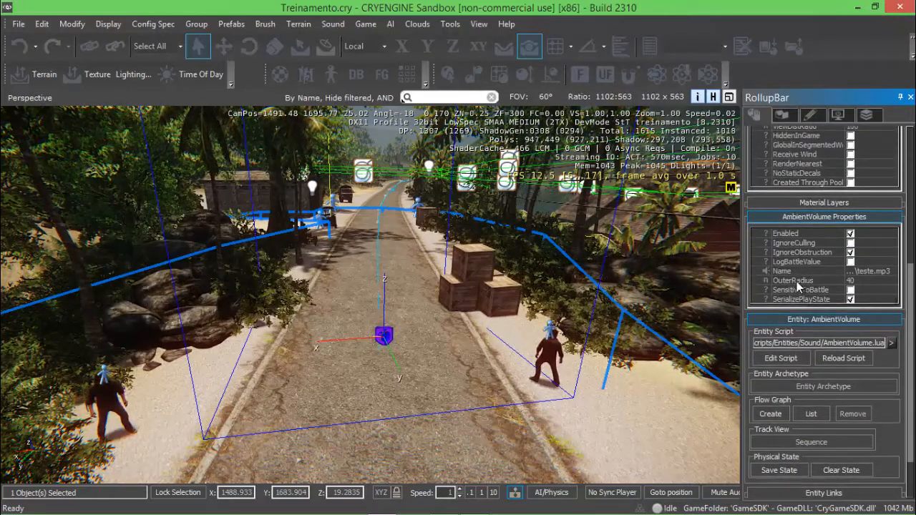
pyautogui.click(851, 280)
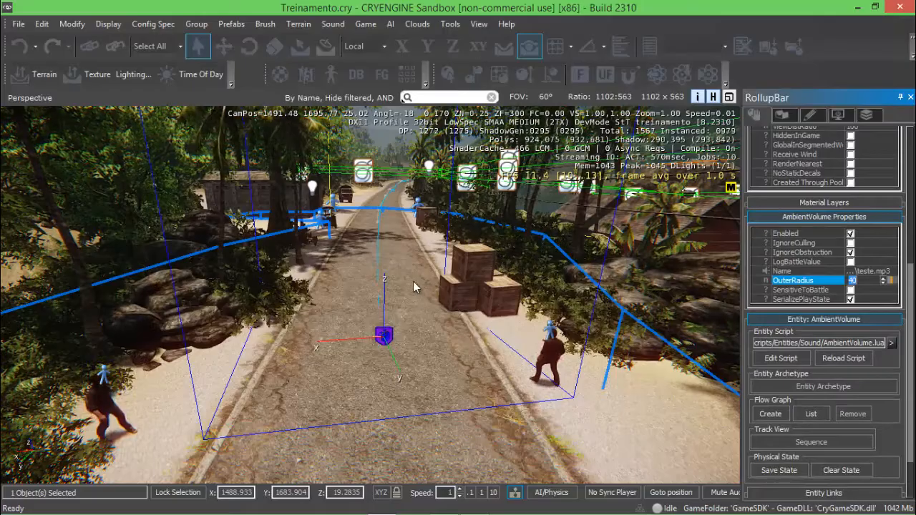
# Playtest the level from beside the road, walking along it past the AmbientVolume and into the roadside vegetation to check the ambient sound.
pyautogui.moveTo(414, 287); pyautogui.dragTo(469, 254, button='right')
pyautogui.scroll(-10, 469, 252)
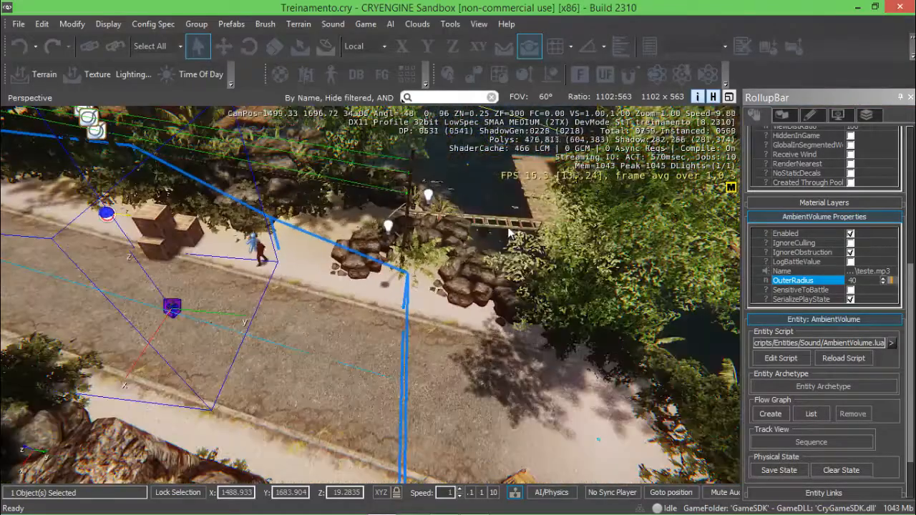
pyautogui.moveTo(564, 253); pyautogui.dragTo(465, 148, button='middle')
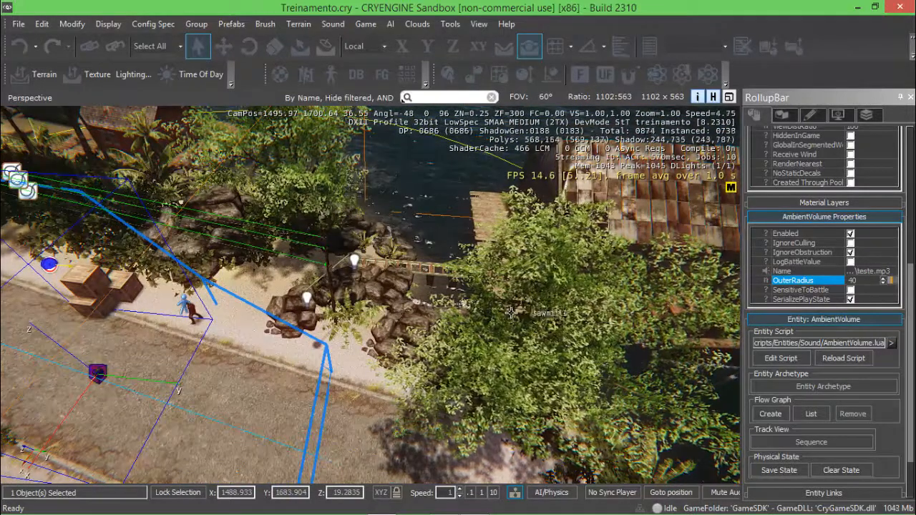
pyautogui.moveTo(510, 312); pyautogui.dragTo(526, 315, button='right')
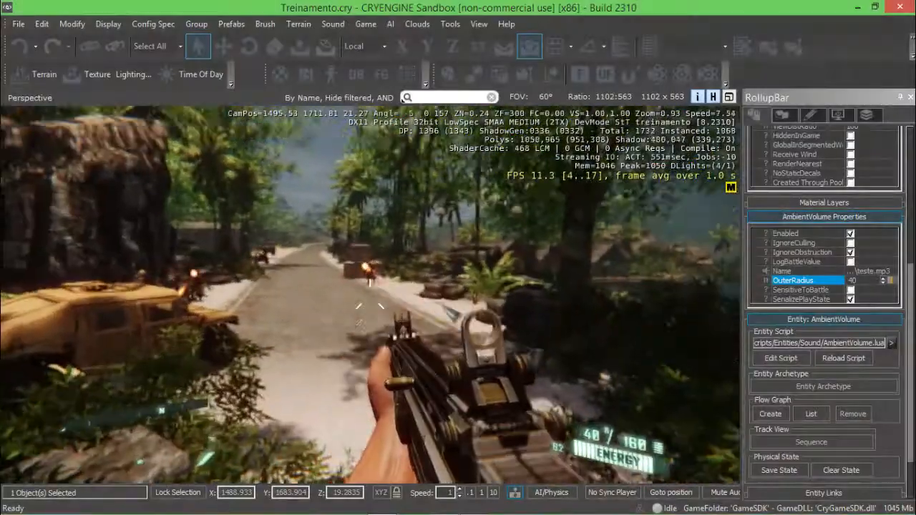
pyautogui.press('w')
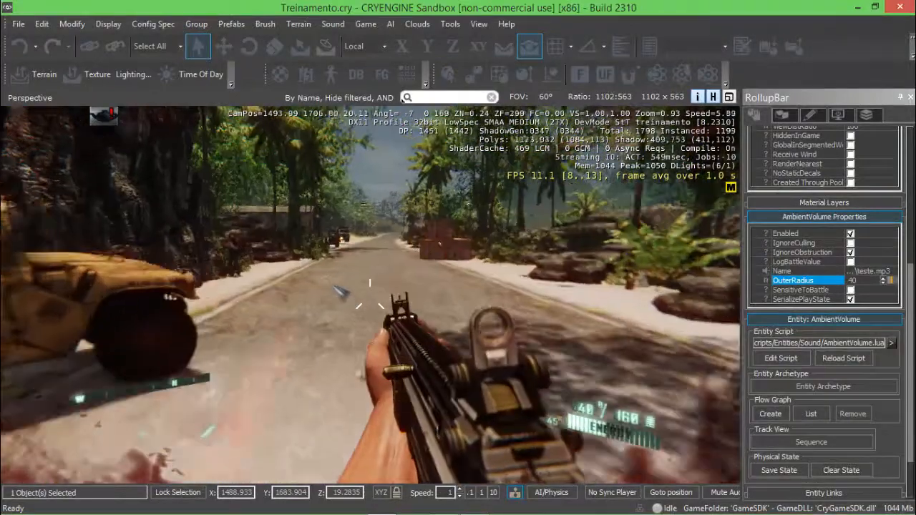
pyautogui.press('w')
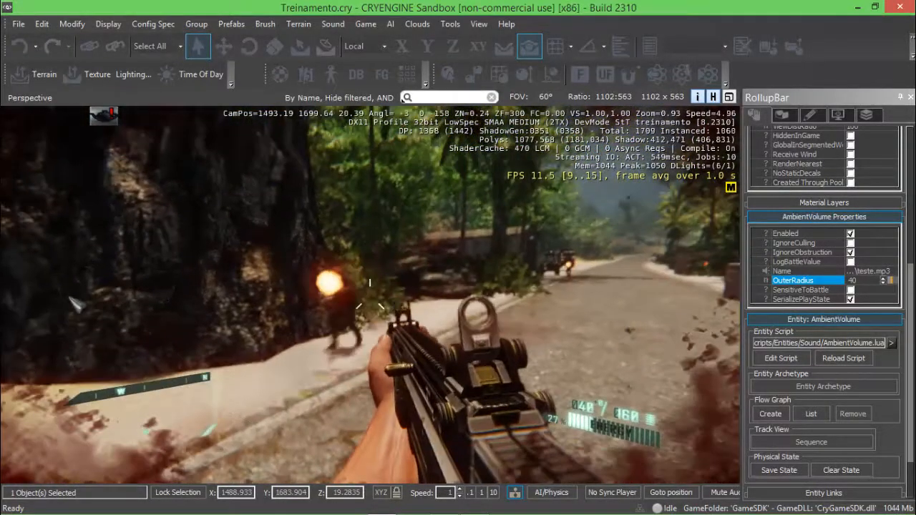
pyautogui.moveTo(77, 305); pyautogui.dragTo(535, 299)
pyautogui.press('w')
pyautogui.press('w')
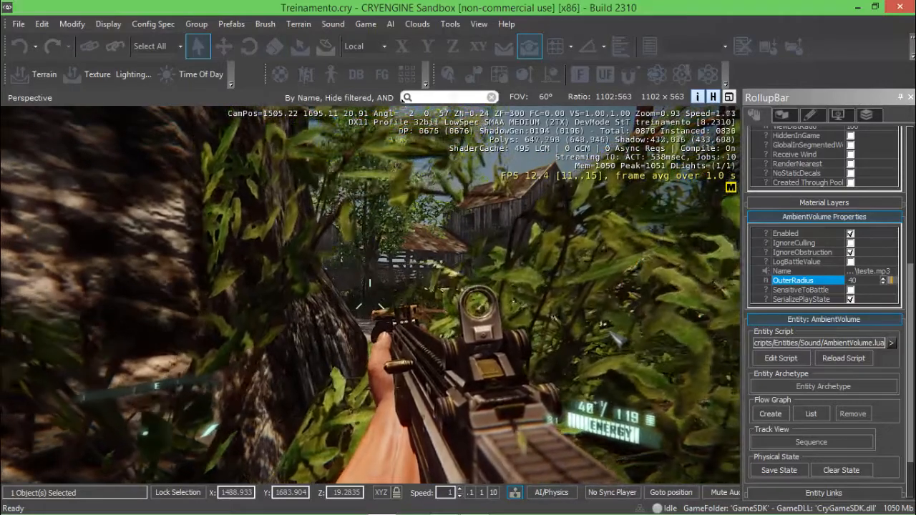
# Continue the playtest back across the road and on to the beach houses by the wooden pier, listening for the sound's reach.
pyautogui.press('w')
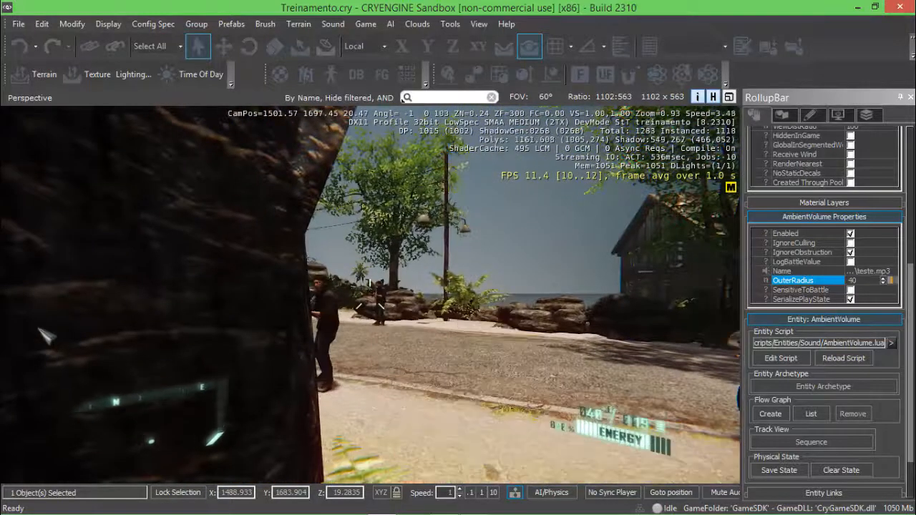
pyautogui.press('s')
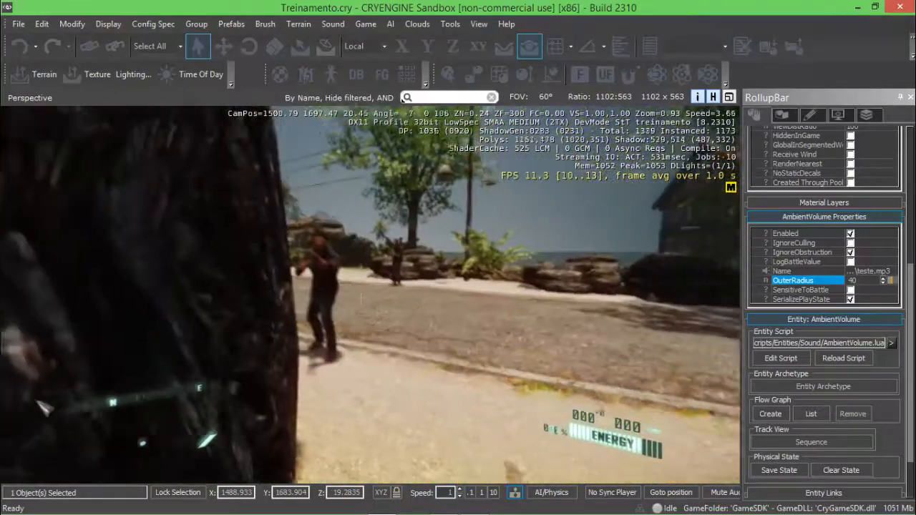
pyautogui.press('s')
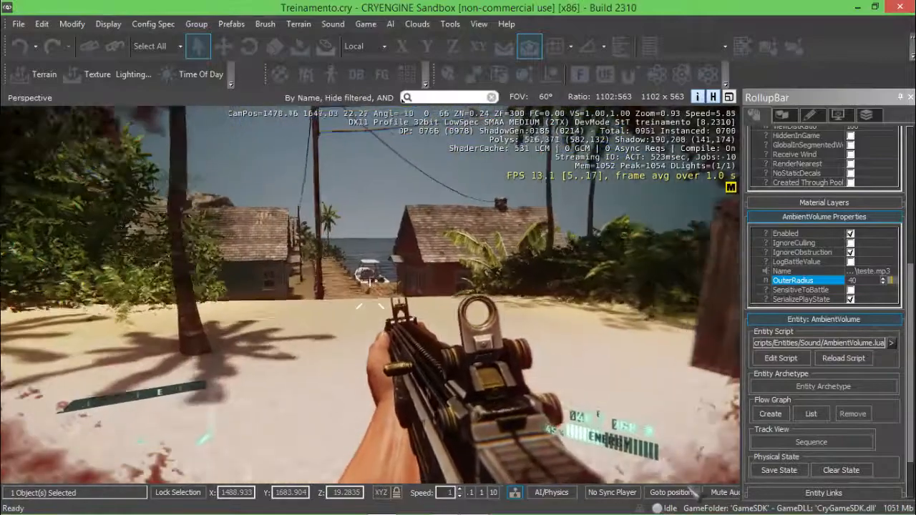
pyautogui.press('w')
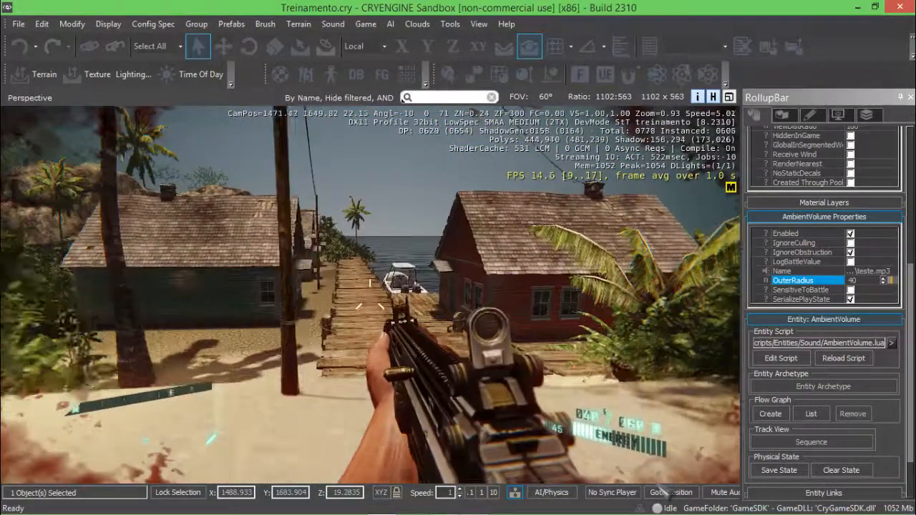